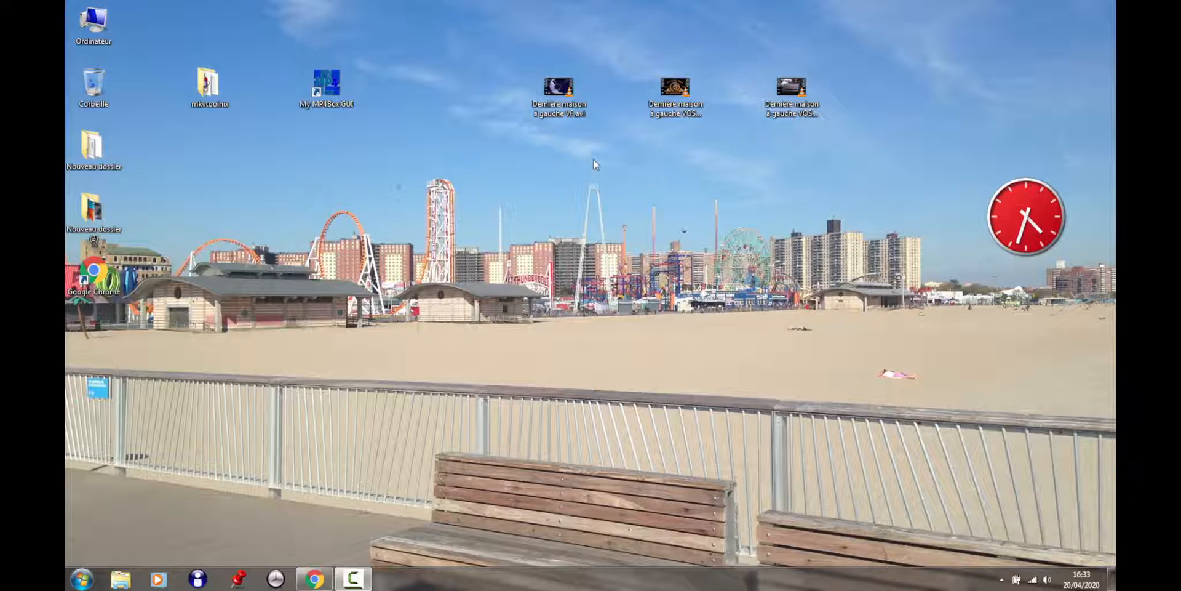
View the computer's drives and its general system information, closing each window after checking it.
double_click(99, 23)
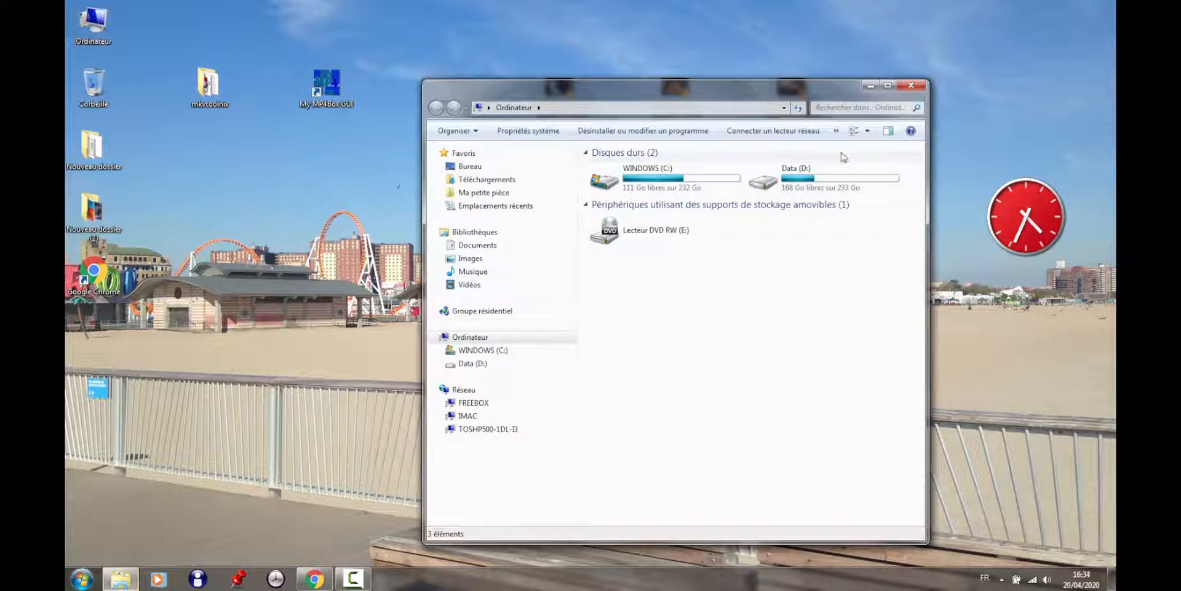
left_click(911, 84)
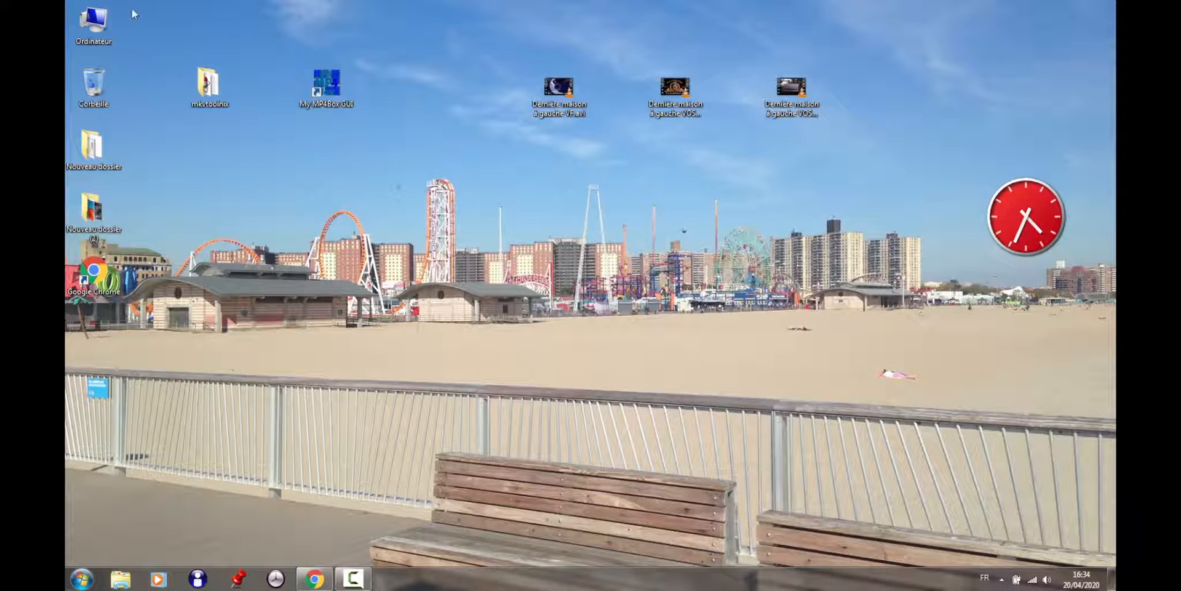
right_click(93, 22)
left_click(147, 136)
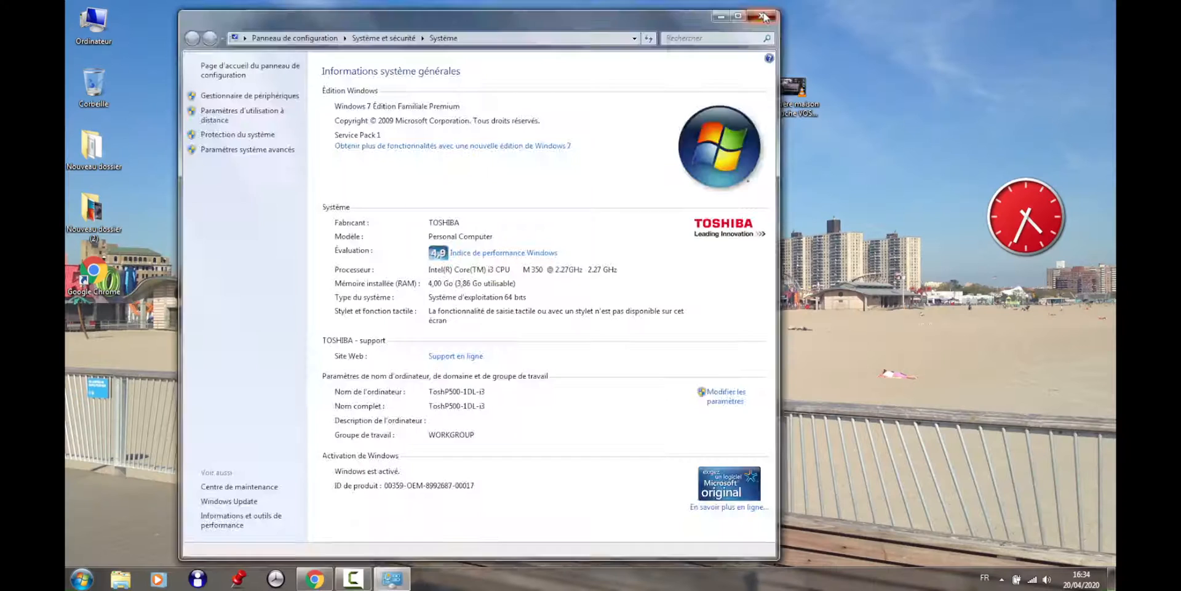
left_click(738, 24)
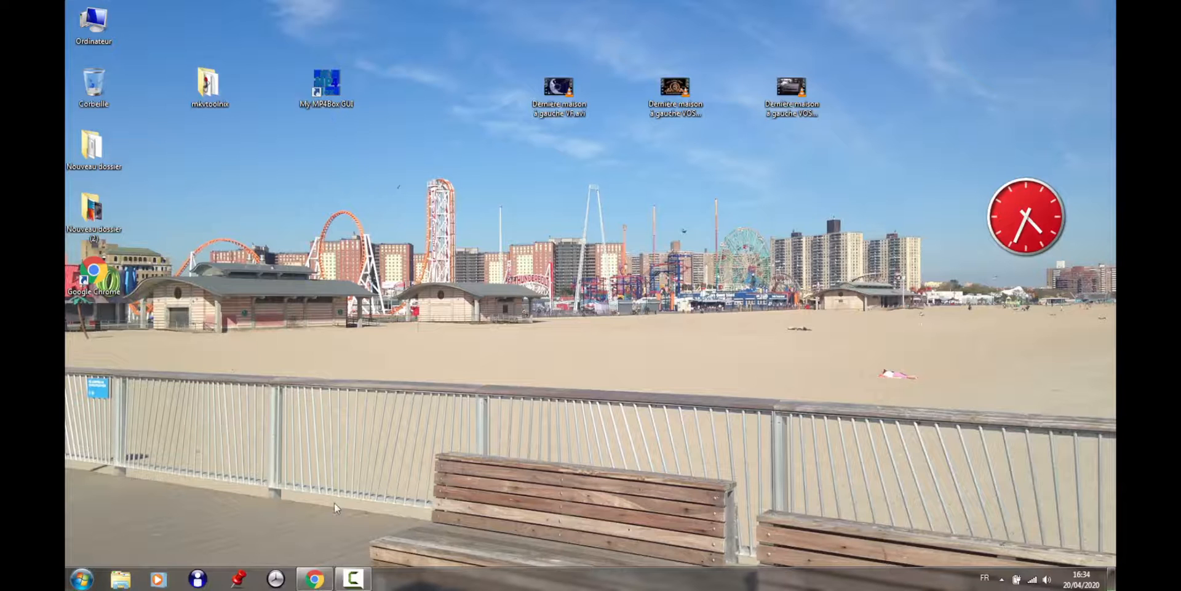
Switch to Chrome to view the VideoHelp download page for My MP4Box GUI, and minimize the browser.
left_click(314, 579)
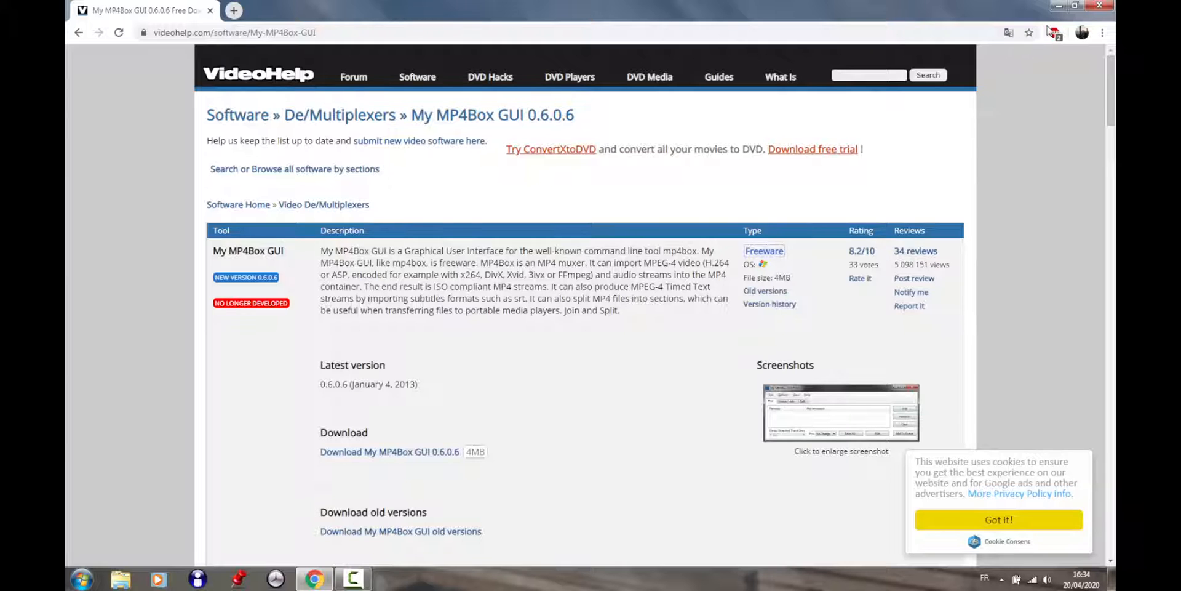
left_click(1051, 8)
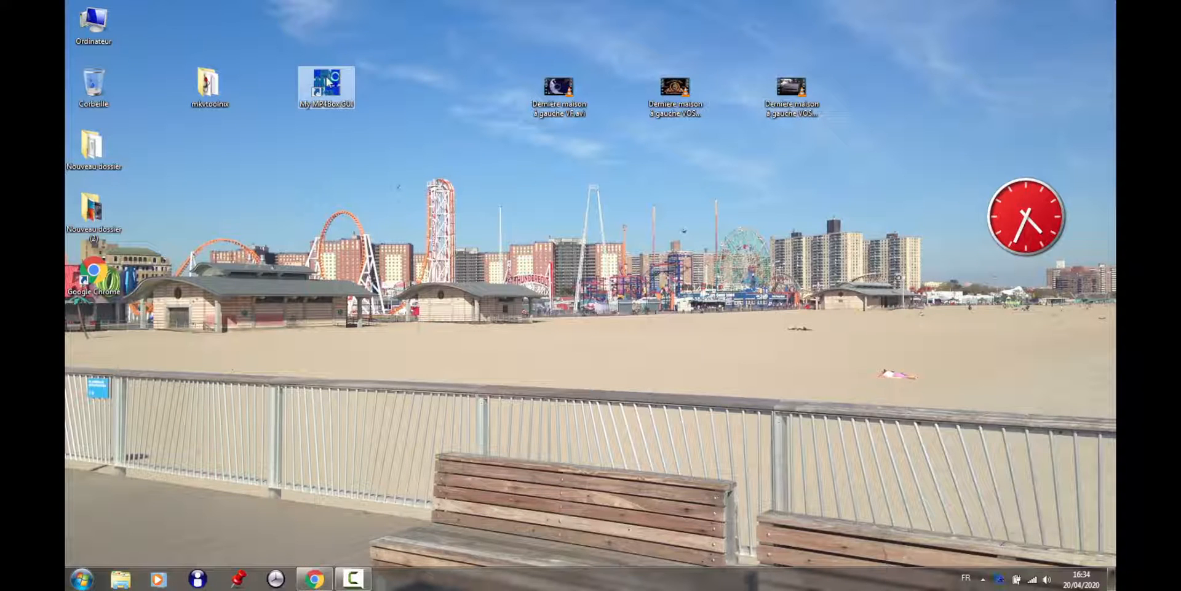
Launch My MP4Box GUI and load Dernière maison à gauche VF.avi from the desktop for demuxing.
double_click(327, 80)
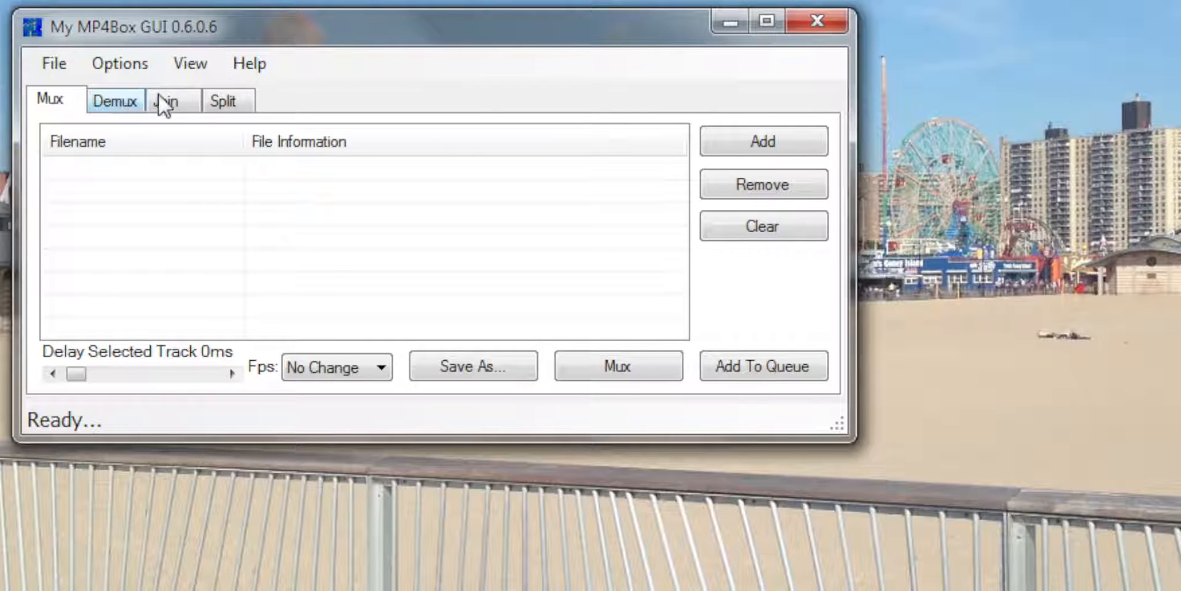
left_click(120, 100)
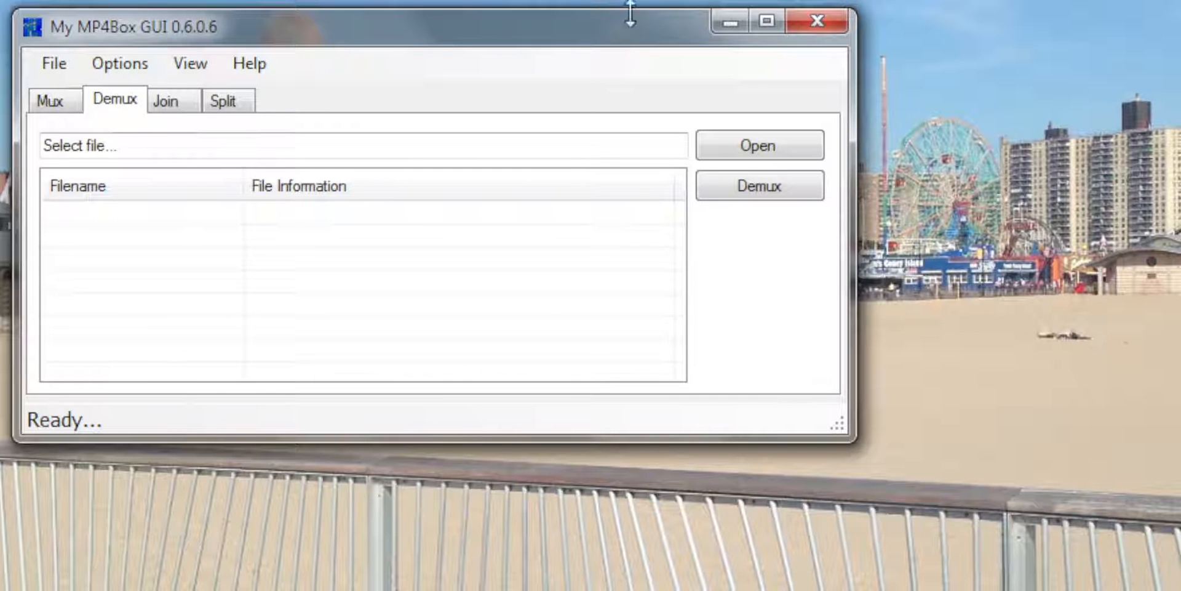
left_click(723, 144)
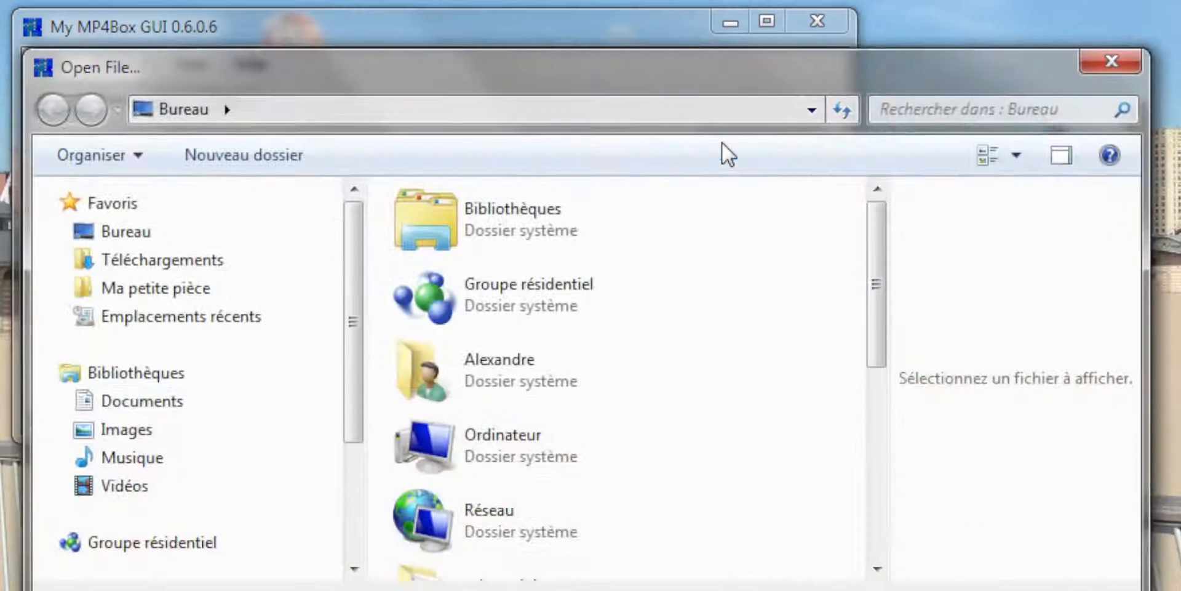
left_click_drag(880, 230, 878, 441)
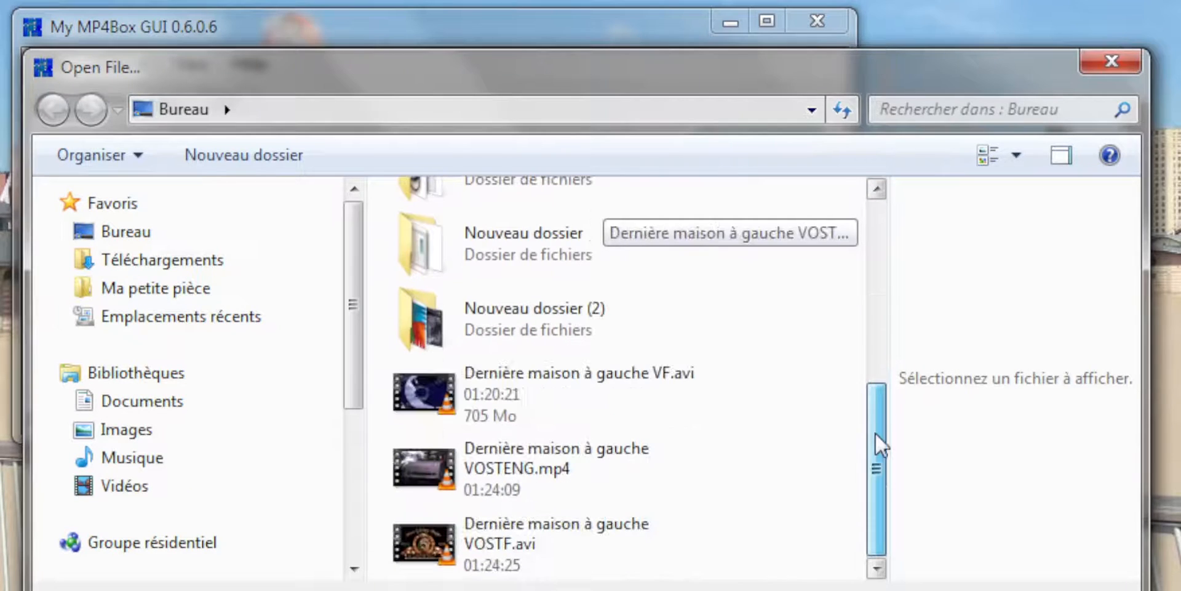
left_click(418, 401)
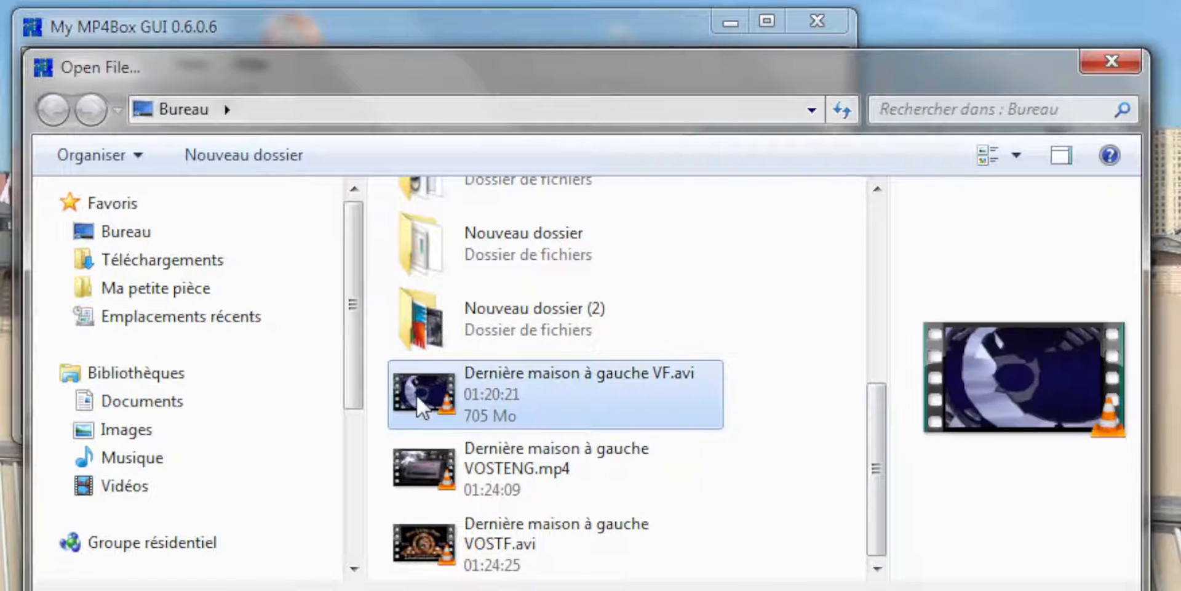
key("Return")
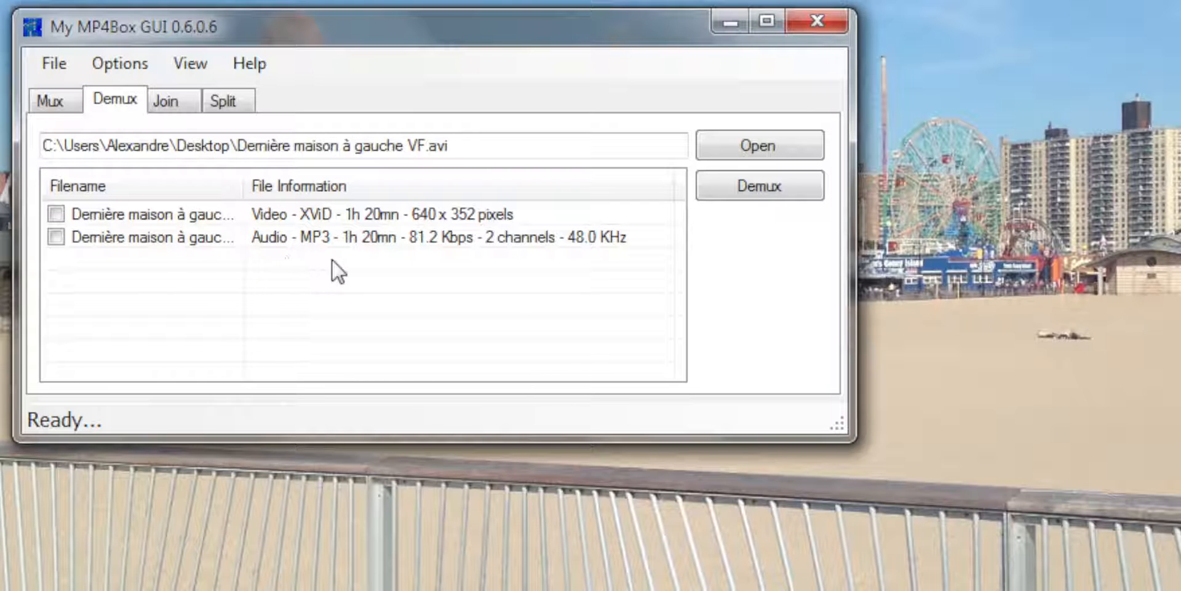
Load Dernière maison à gauche VOSTF.avi for demuxing to check whether it contains a subtitle track.
left_click(737, 146)
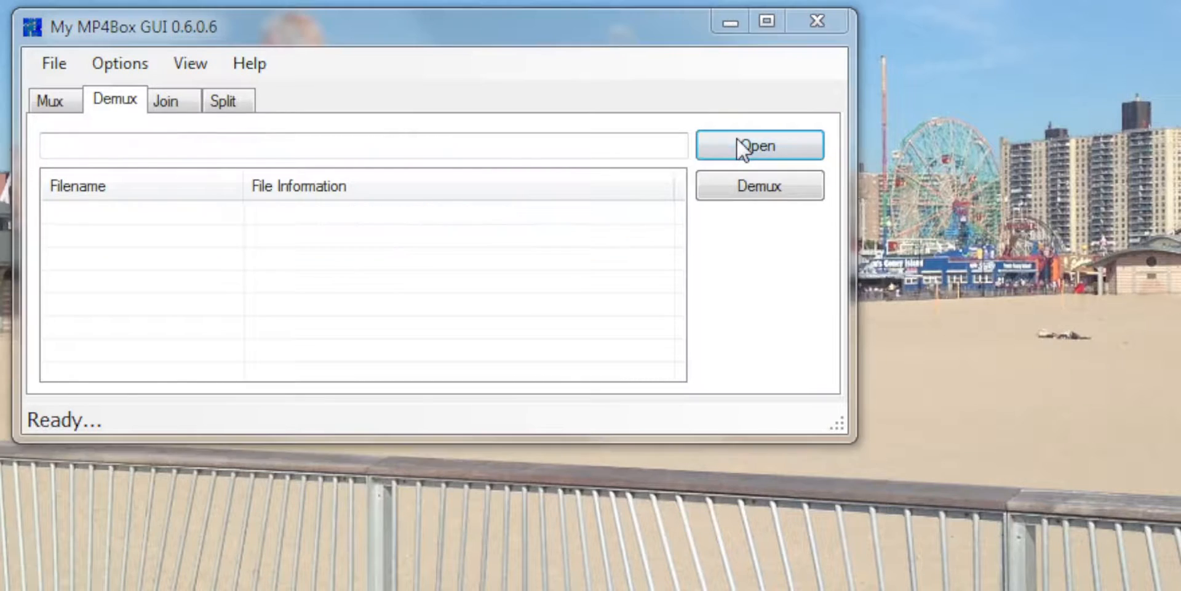
left_click_drag(876, 284, 886, 489)
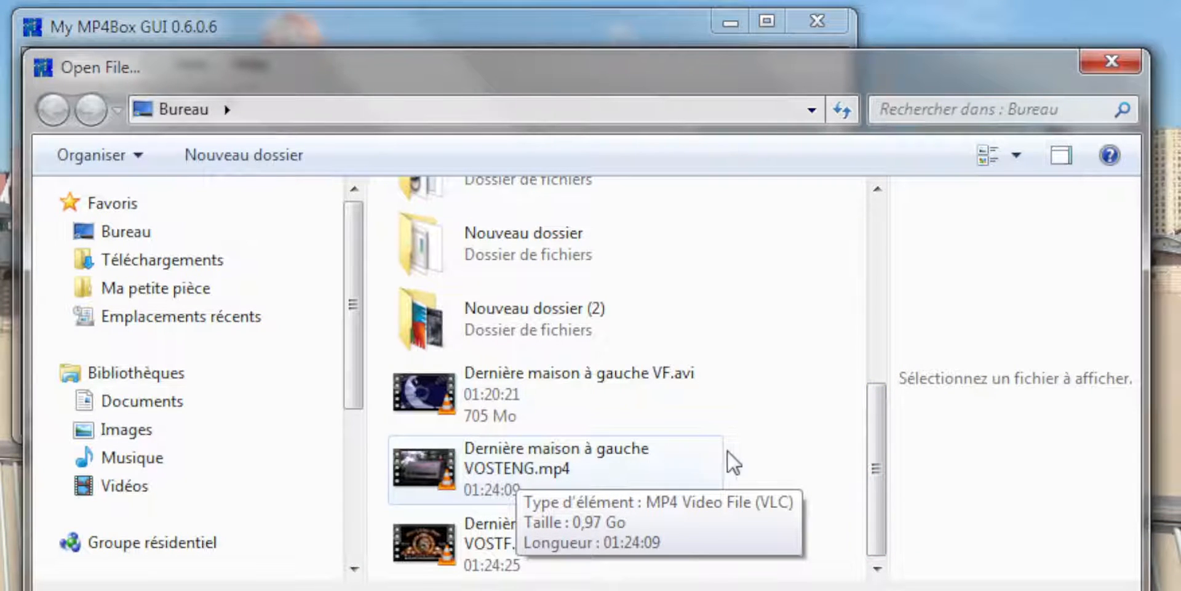
left_click(479, 544)
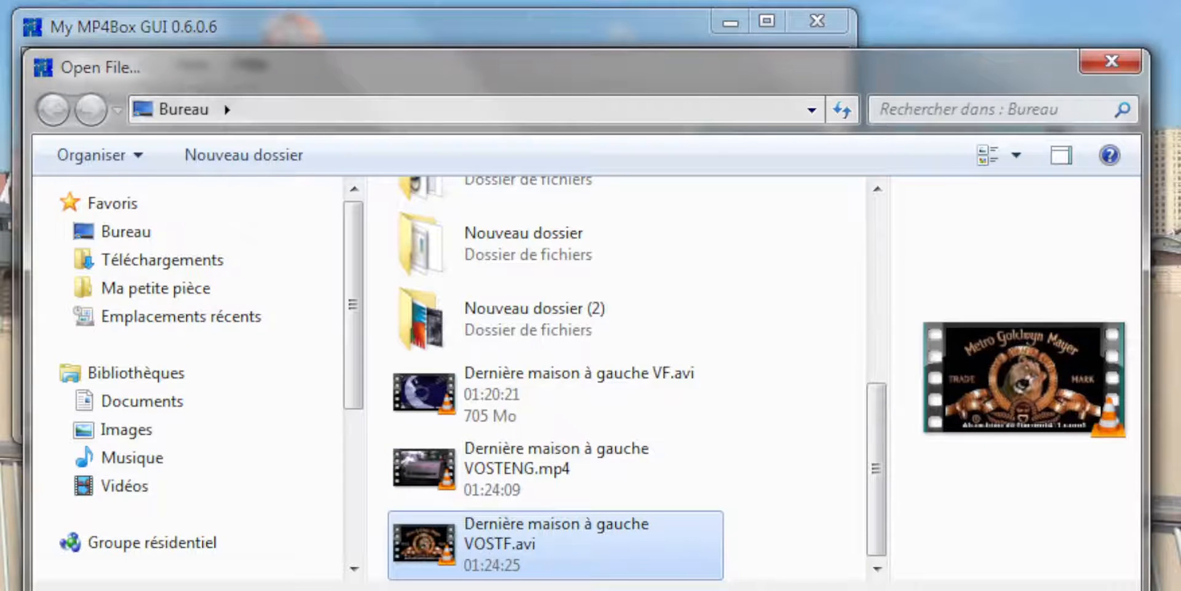
key("Return")
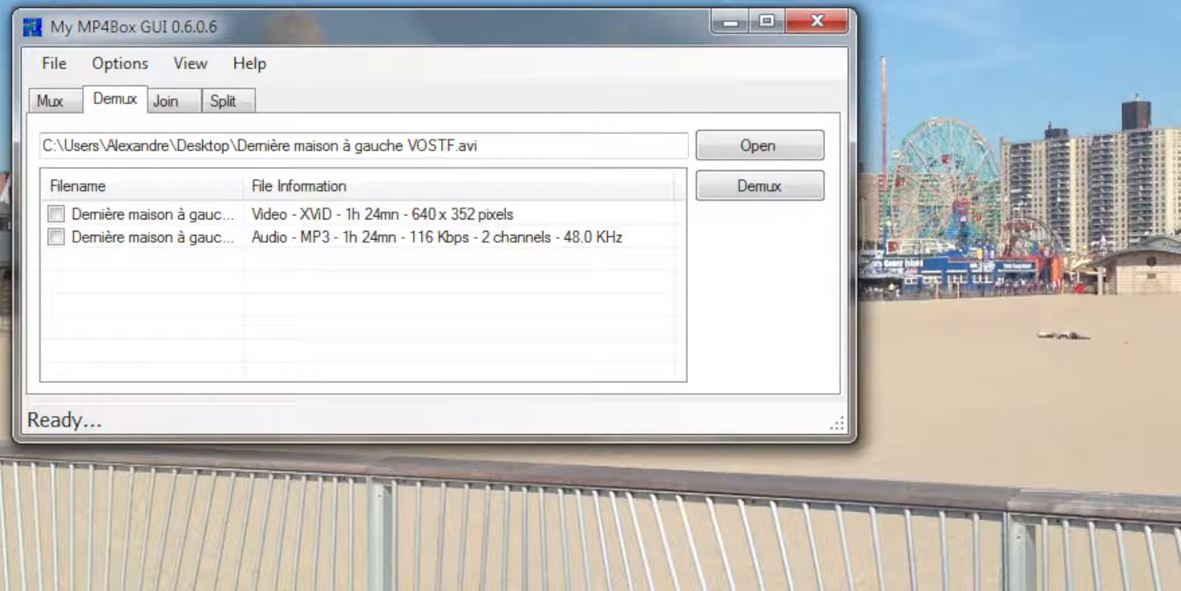
Load Dernière maison à gauche VOSTENG.mp4 for demuxing and dismiss the Timed text message.
left_click(758, 144)
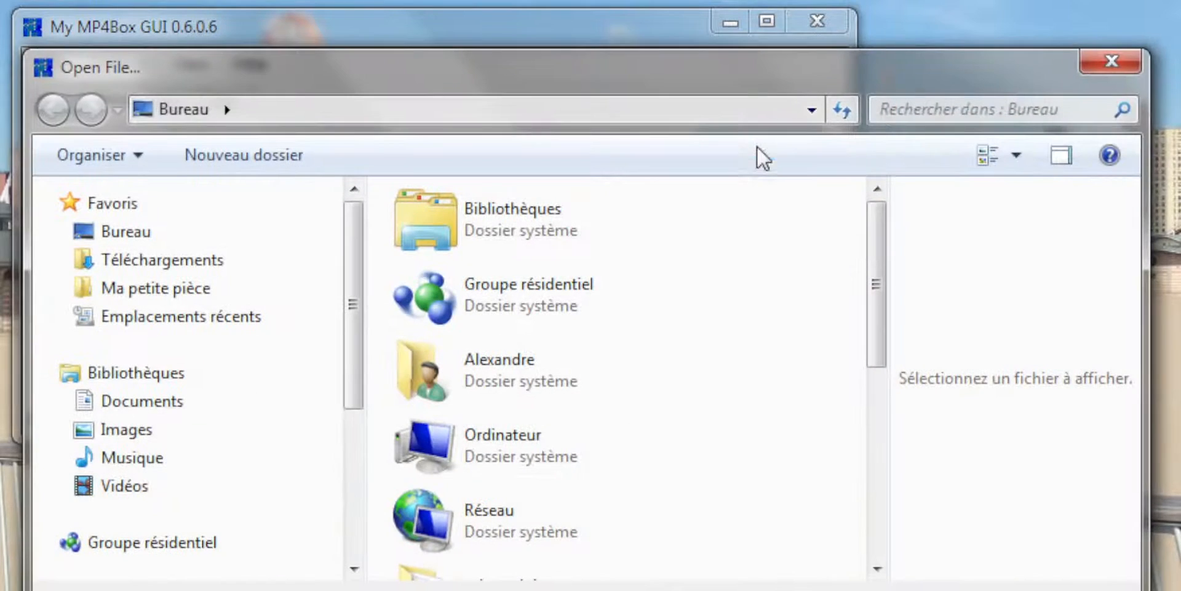
left_click_drag(879, 265, 865, 492)
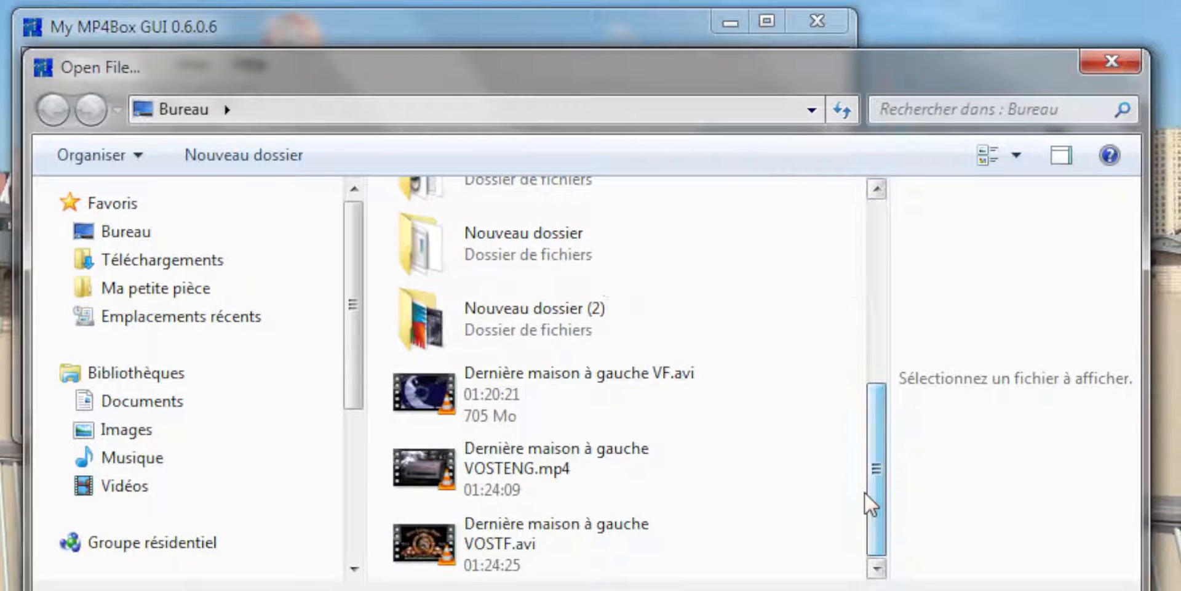
left_click(509, 469)
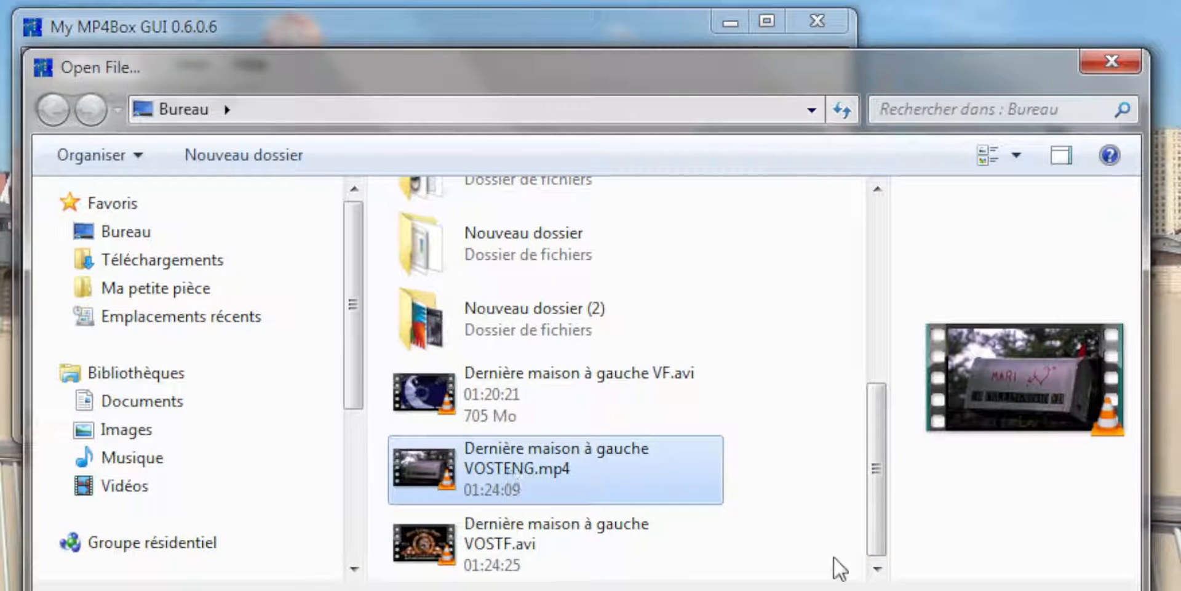
left_click(941, 590)
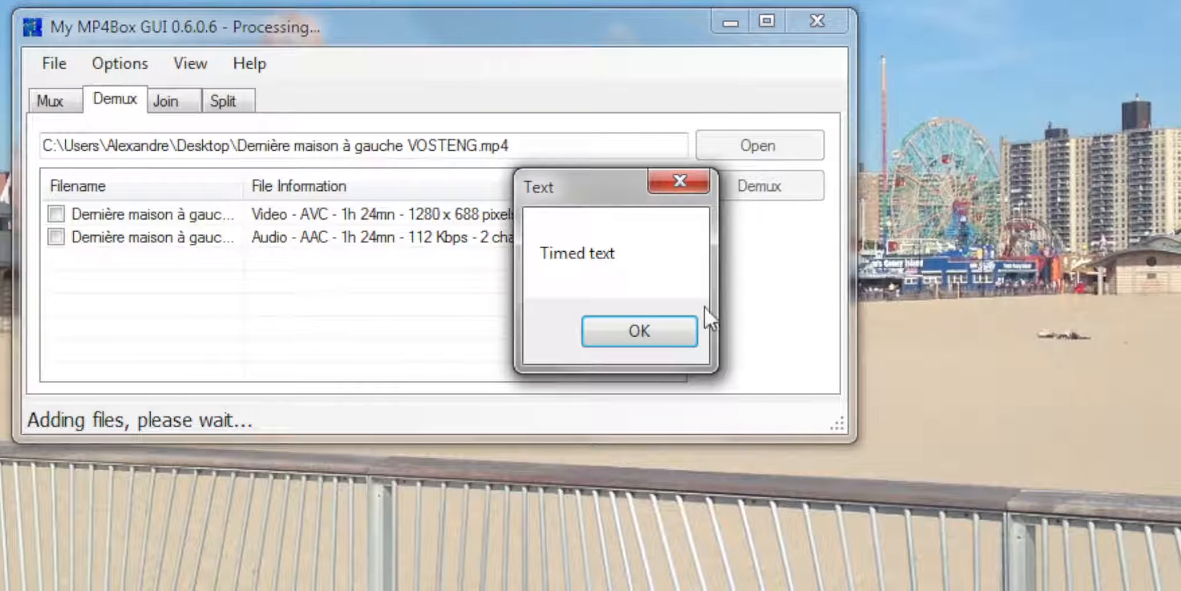
left_click_drag(602, 182, 986, 274)
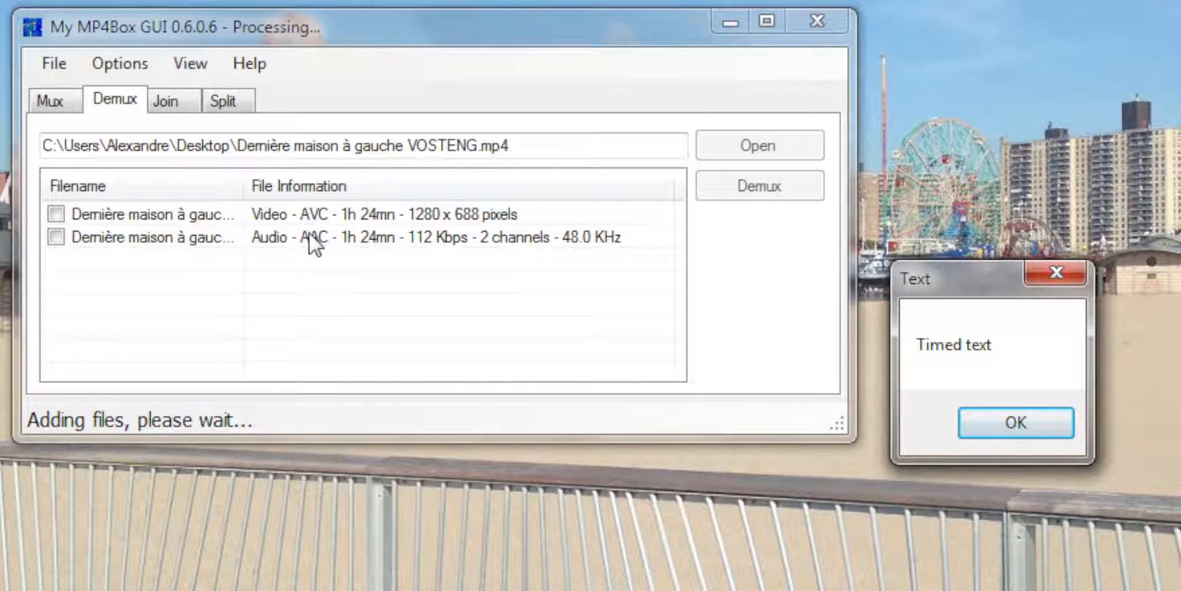
left_click(1014, 425)
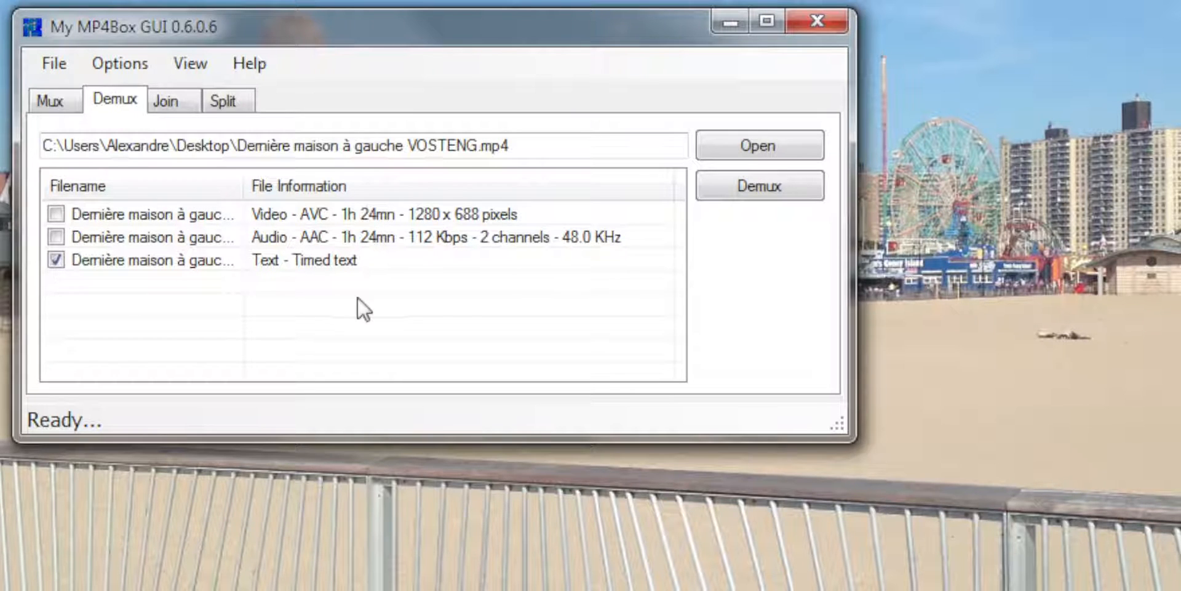
Demux only the Timed text track and place the extracted SRT file beneath the VOSTENG video on the desktop.
left_click(748, 184)
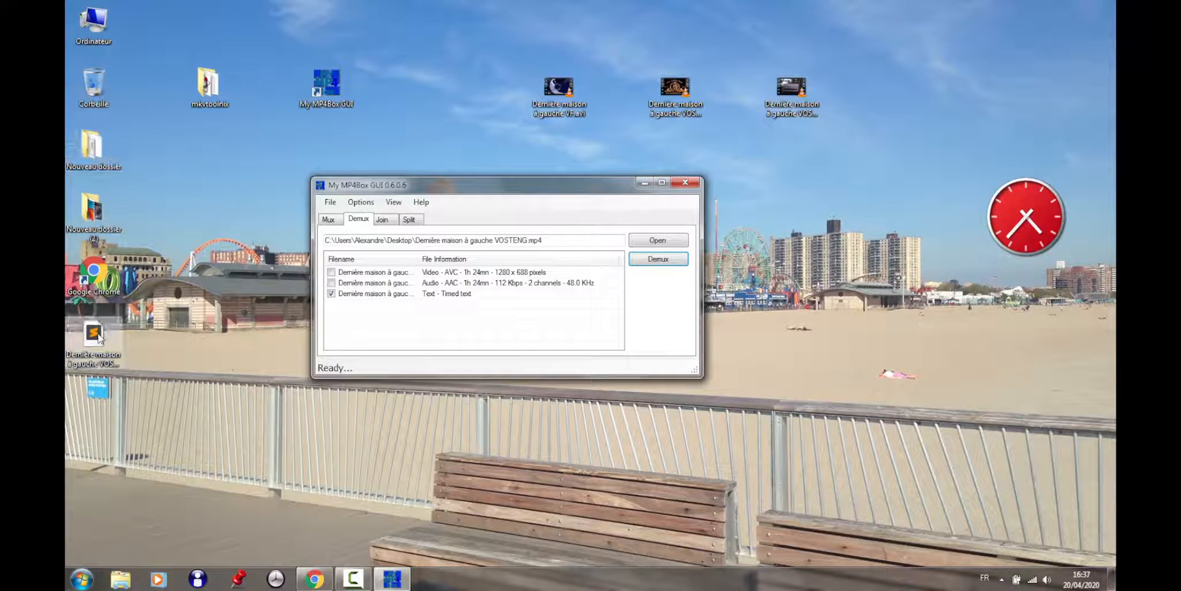
left_click_drag(98, 337, 770, 154)
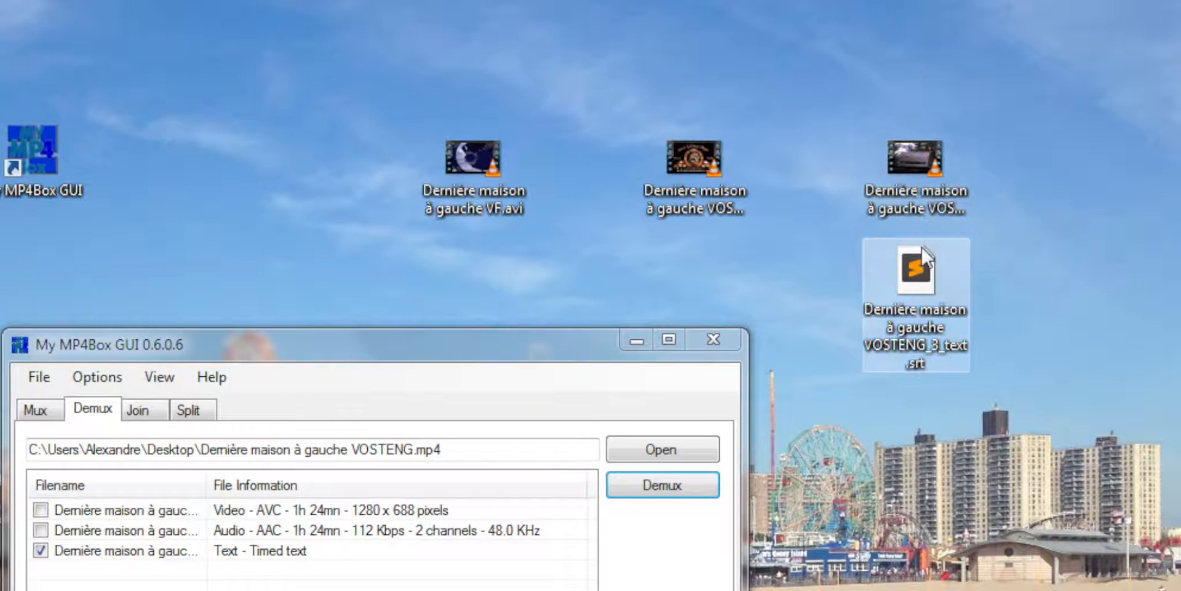
left_click(714, 336)
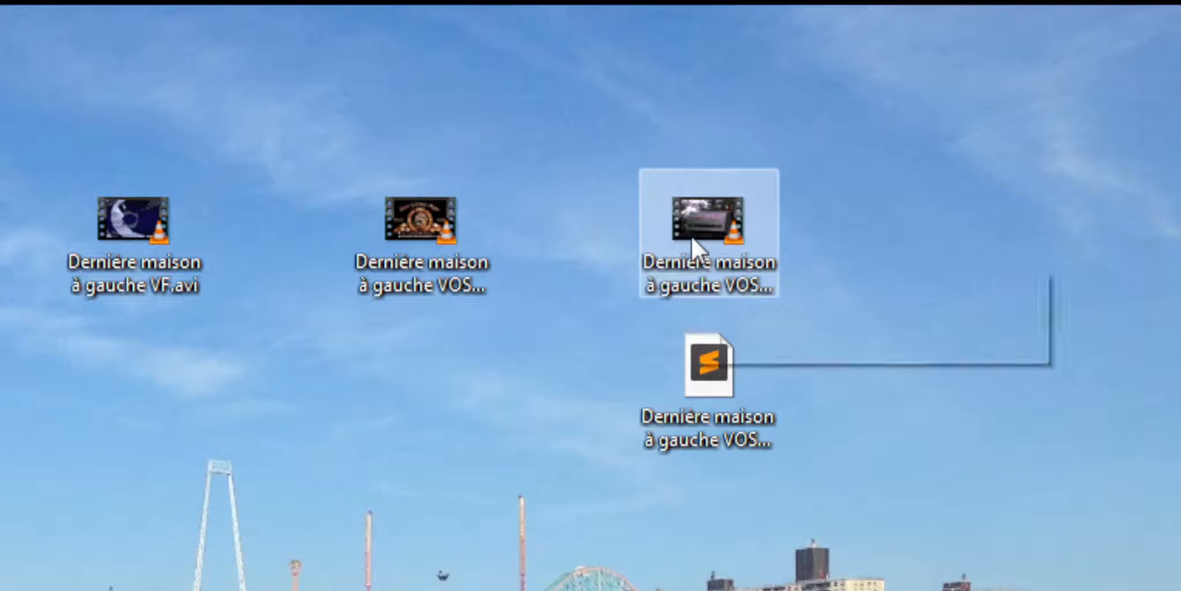
Open Dernière maison à gauche VOSTENG_3_text.srt in Sublime Text and move its window slightly higher.
mouse_move(685, 251)
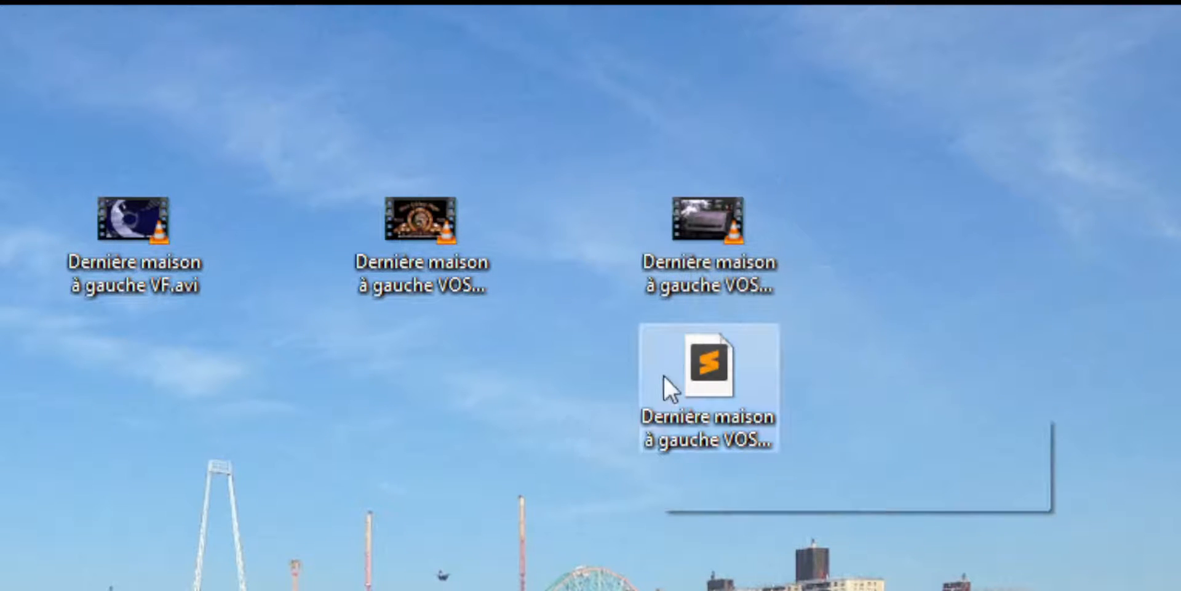
mouse_move(678, 364)
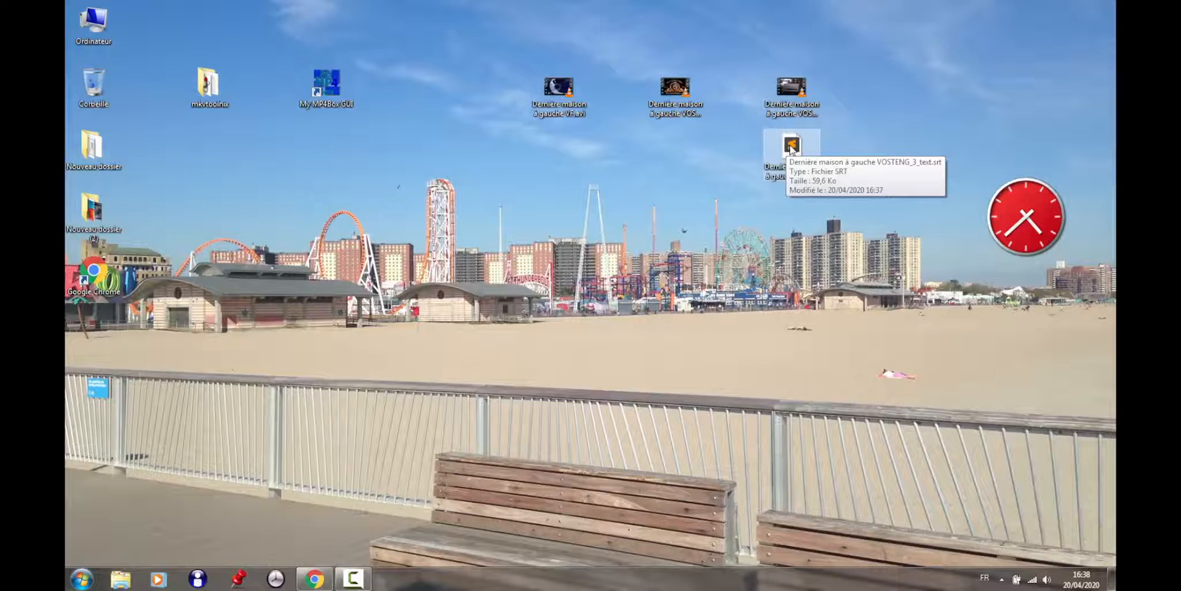
double_click(792, 148)
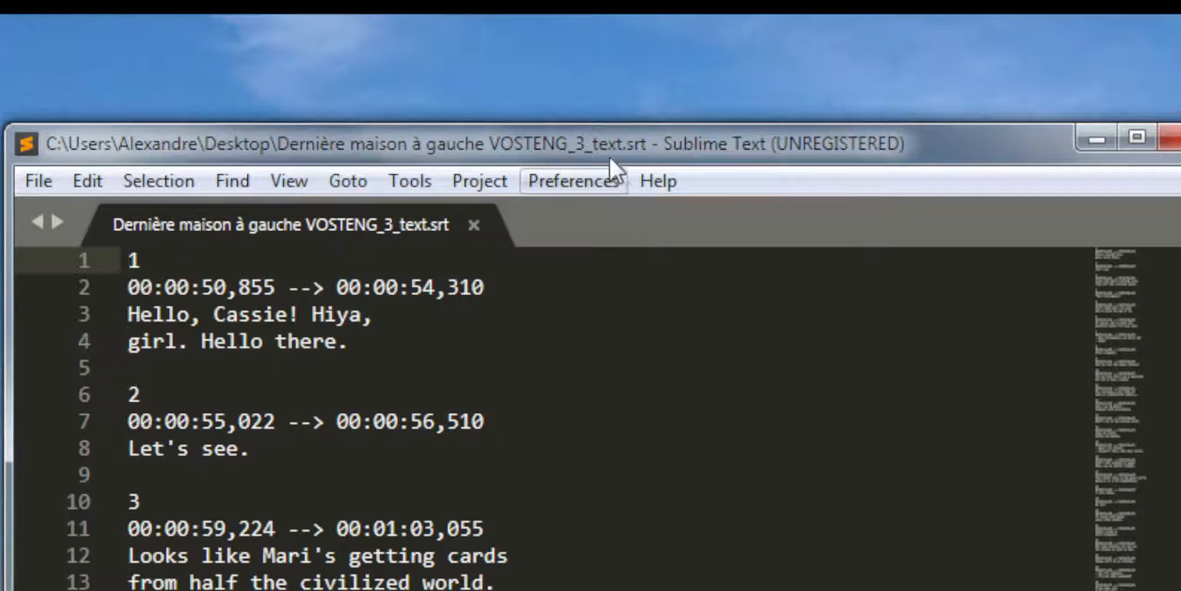
left_click_drag(601, 135, 611, 40)
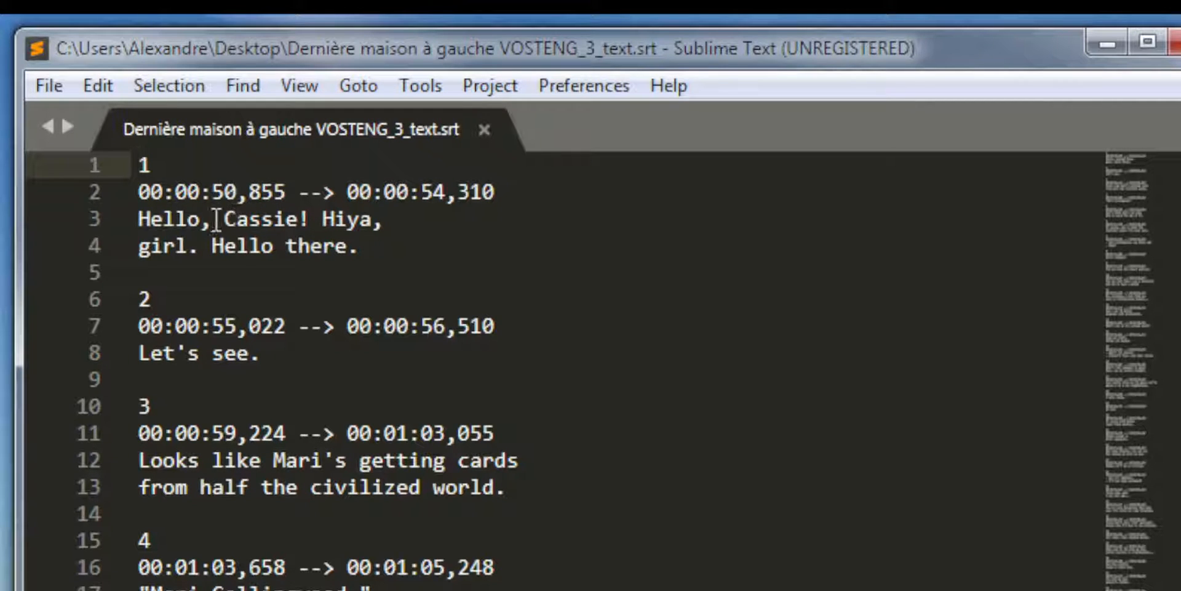
Delete "Hiya, girl. Hello there" from the first subtitle's text, keeping the final period.
left_click(354, 245)
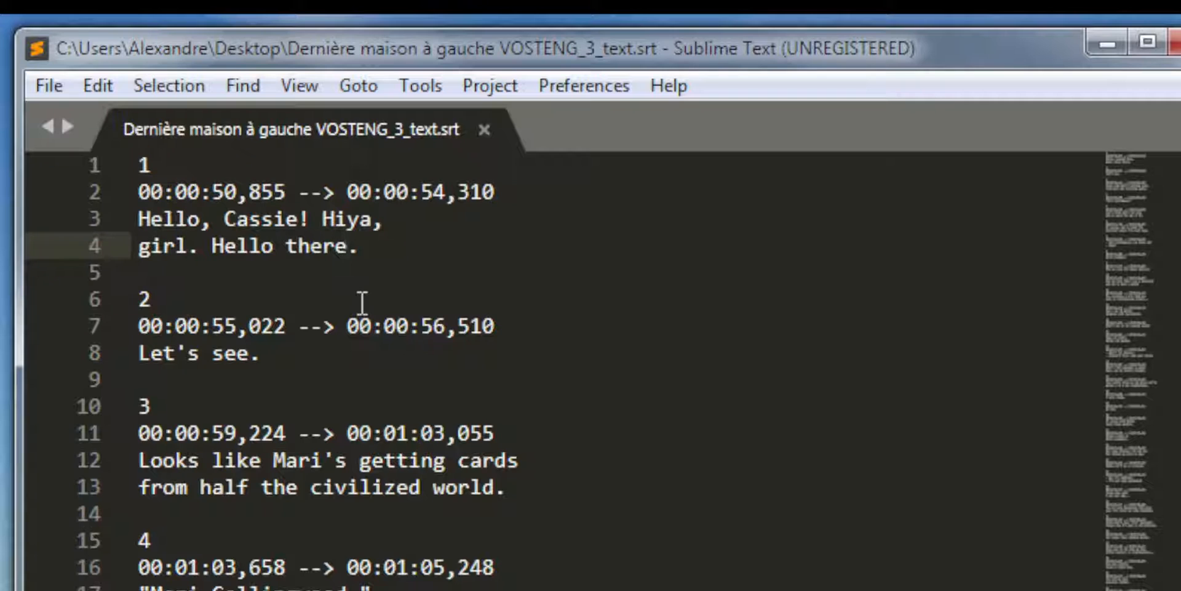
key("Left")
key("BackSpace")
key("BackSpace")
key("BackSpace")
key("BackSpace")
key("BackSpace")
key("BackSpace")
key("BackSpace")
key("BackSpace")
key("BackSpace")
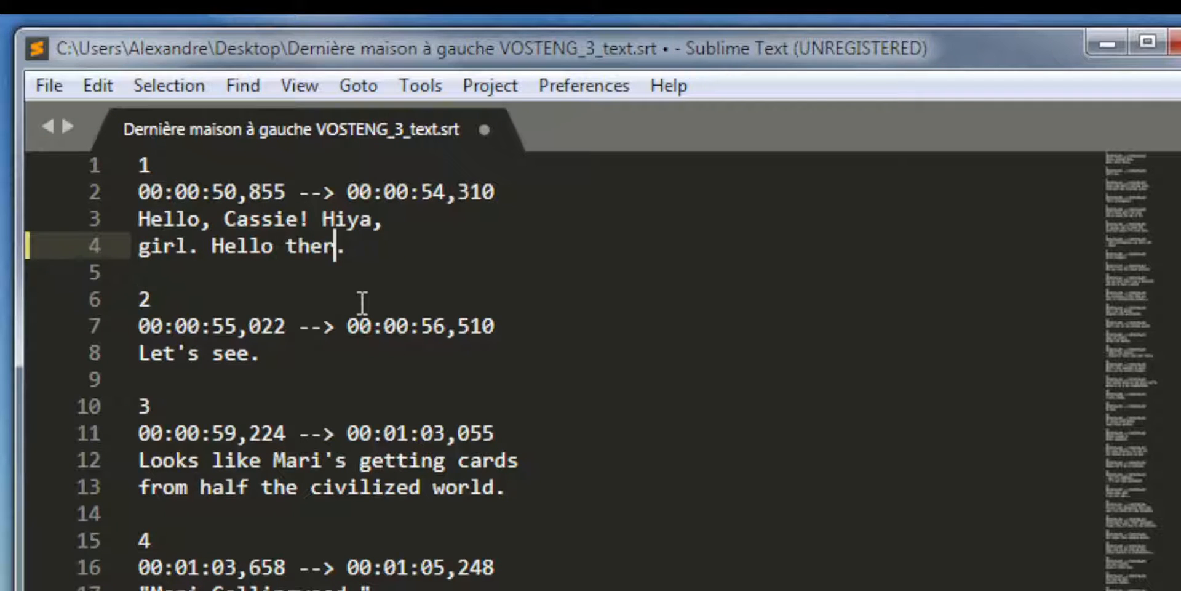
key("BackSpace")
key("BackSpace")
key("BackSpace")
key("BackSpace")
key("BackSpace")
key("BackSpace")
key("BackSpace")
key("BackSpace")
key("BackSpace")
key("BackSpace")
key("BackSpace")
key("BackSpace")
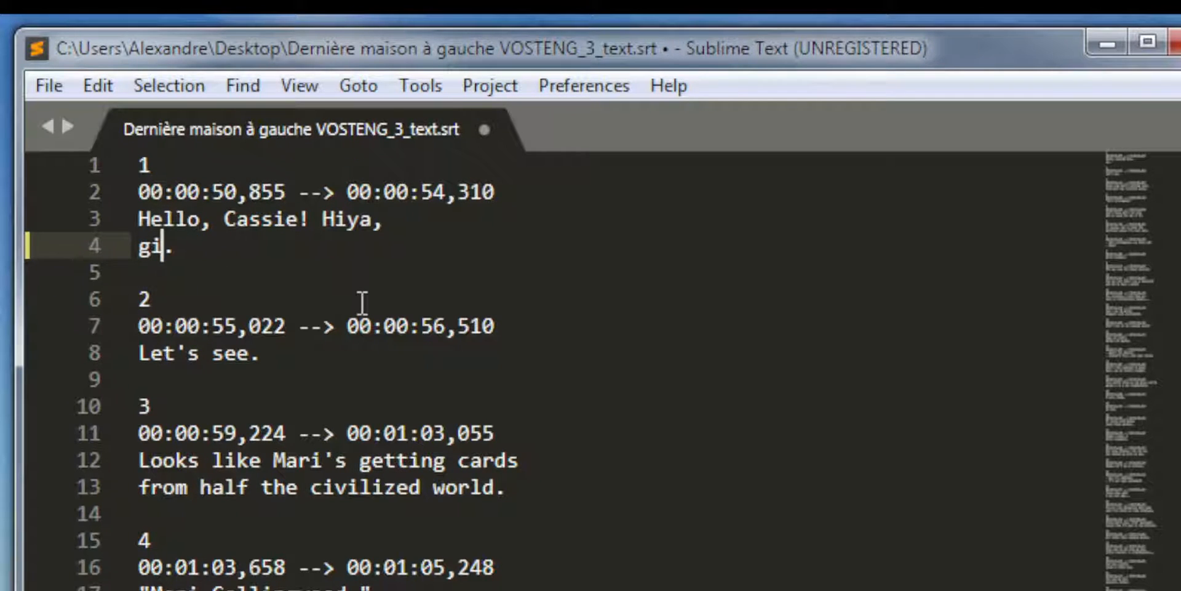
key("BackSpace")
key("BackSpace")
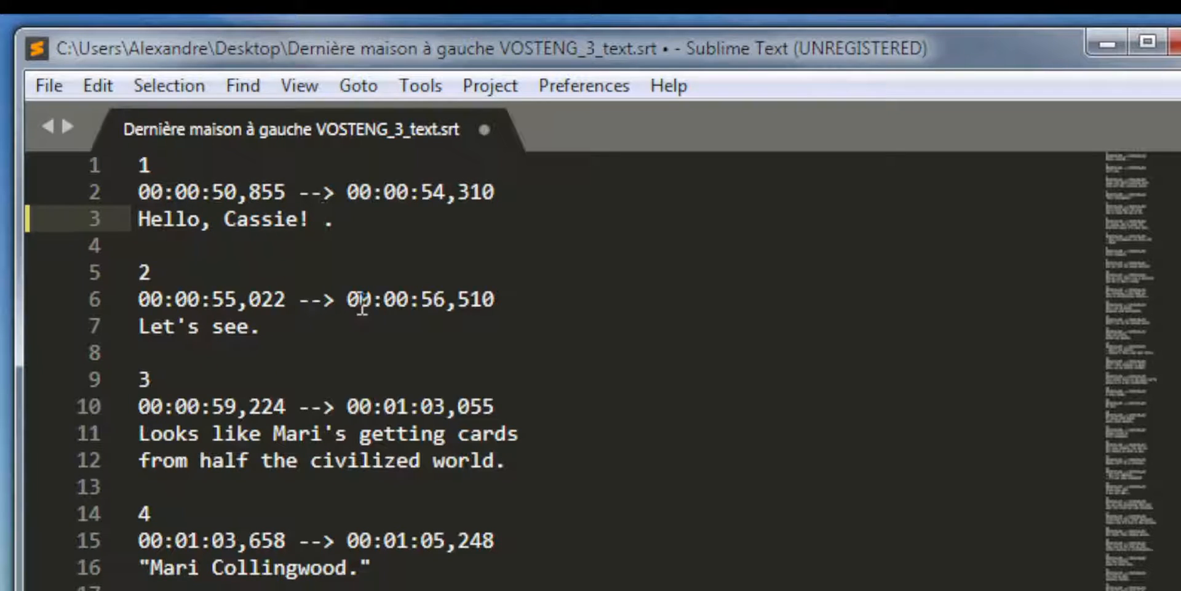
key("BackSpace")
Replace "Hello" with "Bonjour" at the start of the first subtitle.
key("Left")
key("Left")
key("Left")
key("Left")
key("Left")
key("Left")
key("Left")
key("Left")
key("Left")
key("BackSpace")
key("BackSpace")
key("BackSpace")
key("BackSpace")
key("BackSpace")
type("Bo")
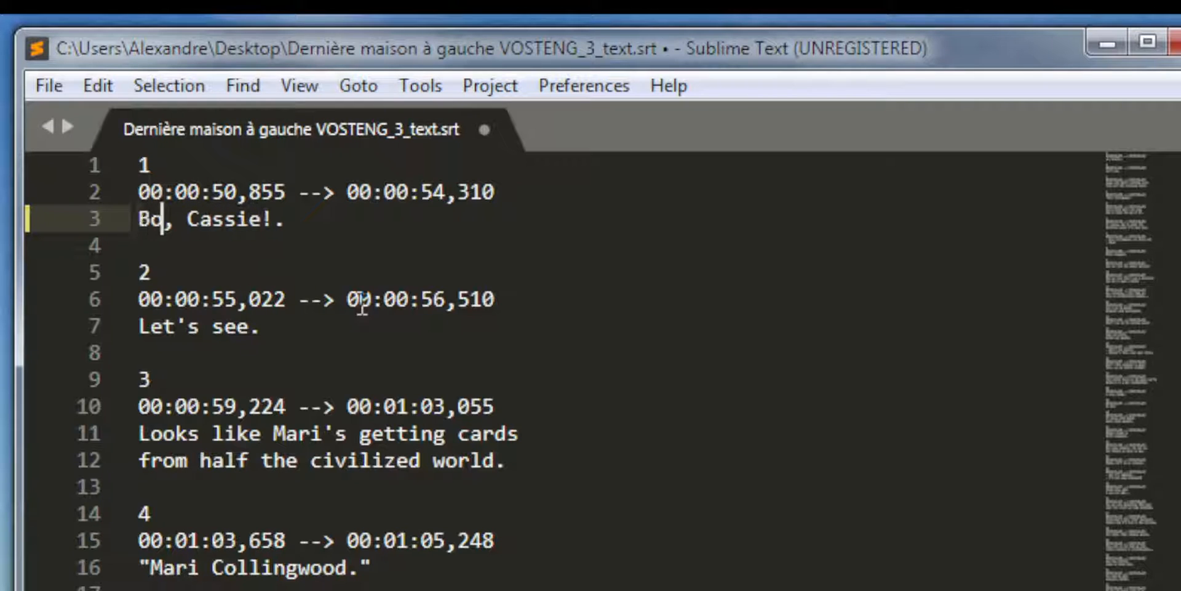
type("njour")
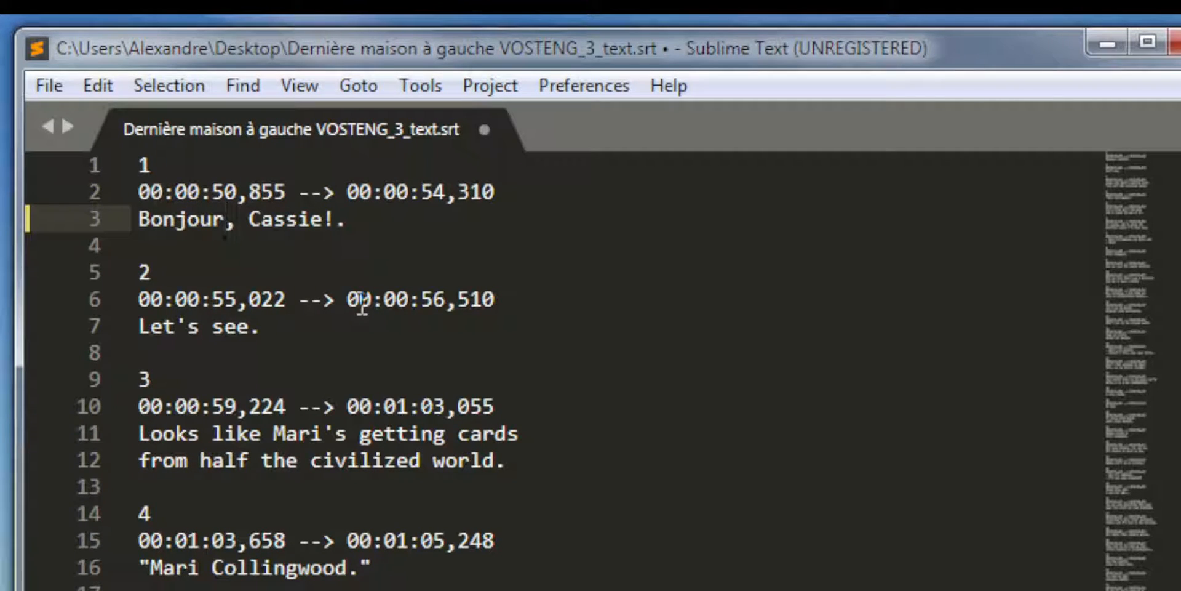
Keep the comma after "Bonjour" and replace the "!." ending the first subtitle's line with a single period.
key("Delete")
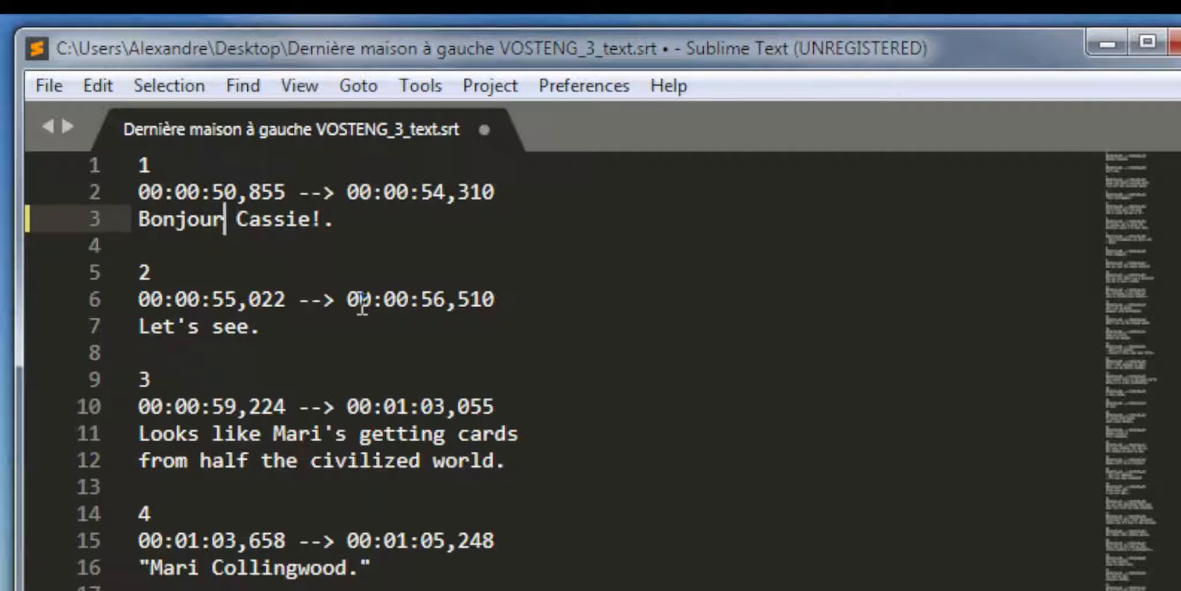
type(",")
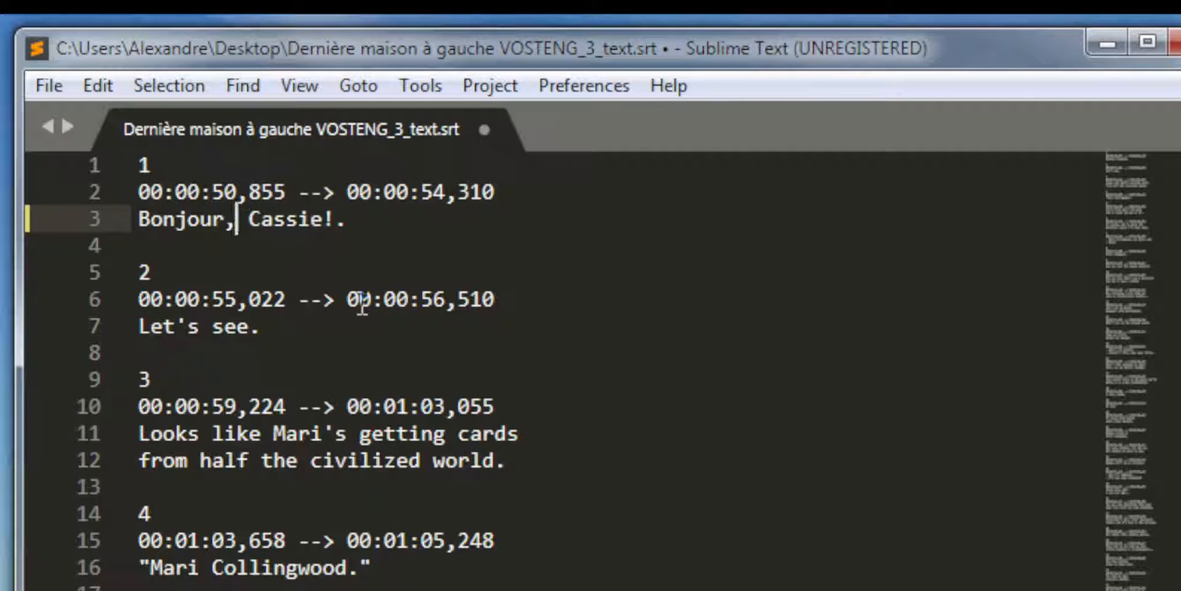
key("Right")
key("Right")
key("Right")
key("Right")
key("Right")
key("Right")
key("Right")
key("Right")
key("Right")
key("BackSpace")
key("BackSpace")
type(".")
Add a second line reading "Viens ici, ma fille." to the first subtitle.
key("Return")
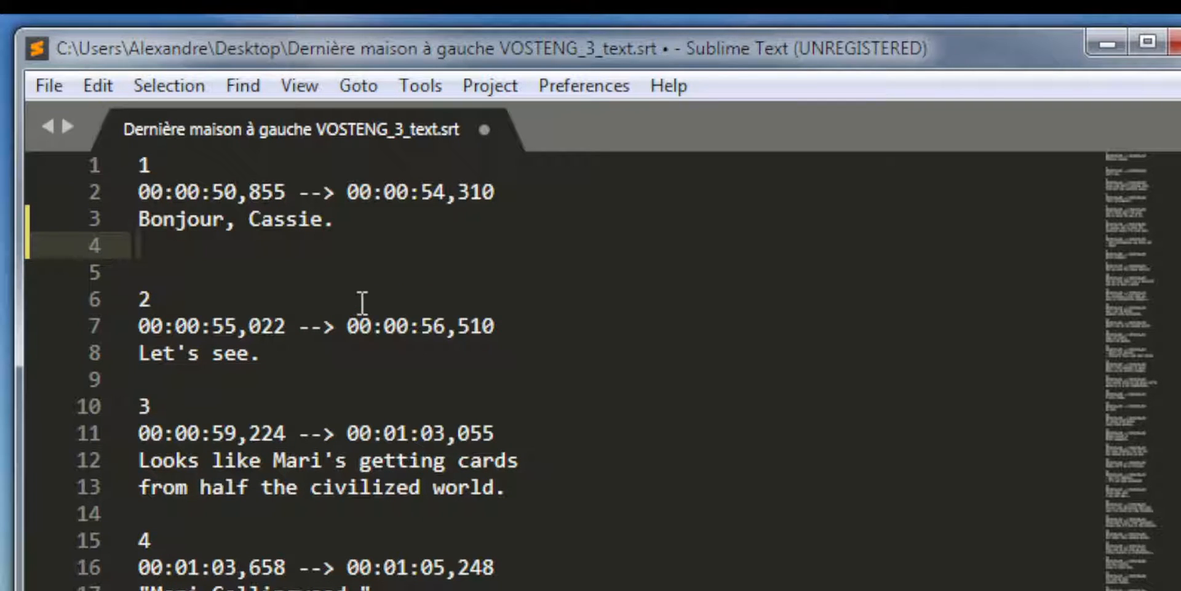
type("Viens")
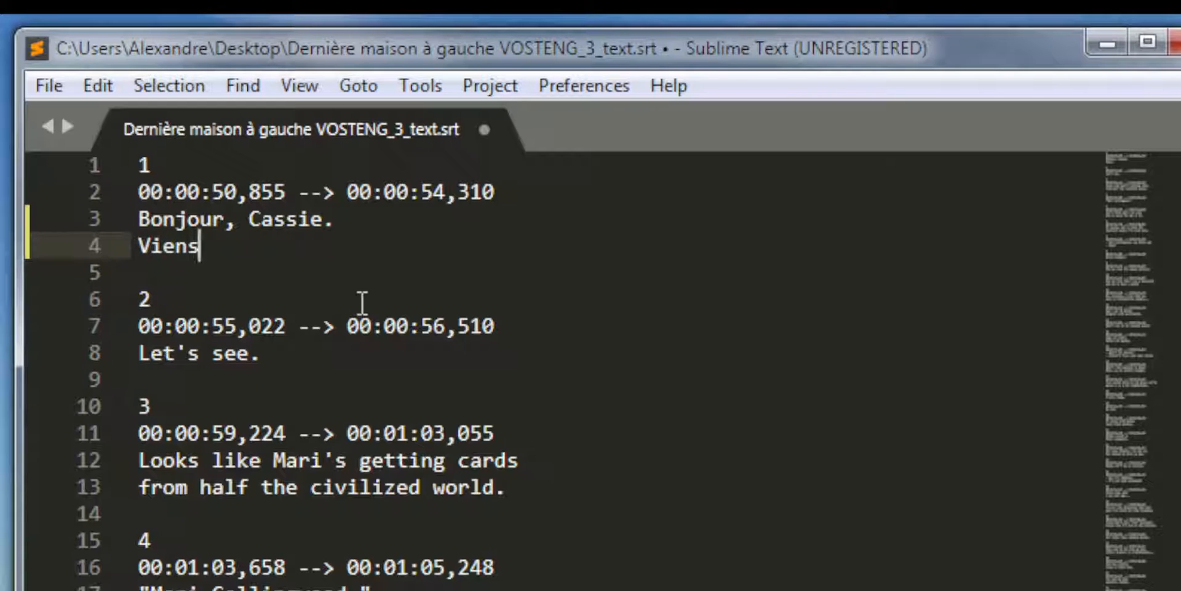
type(" ici")
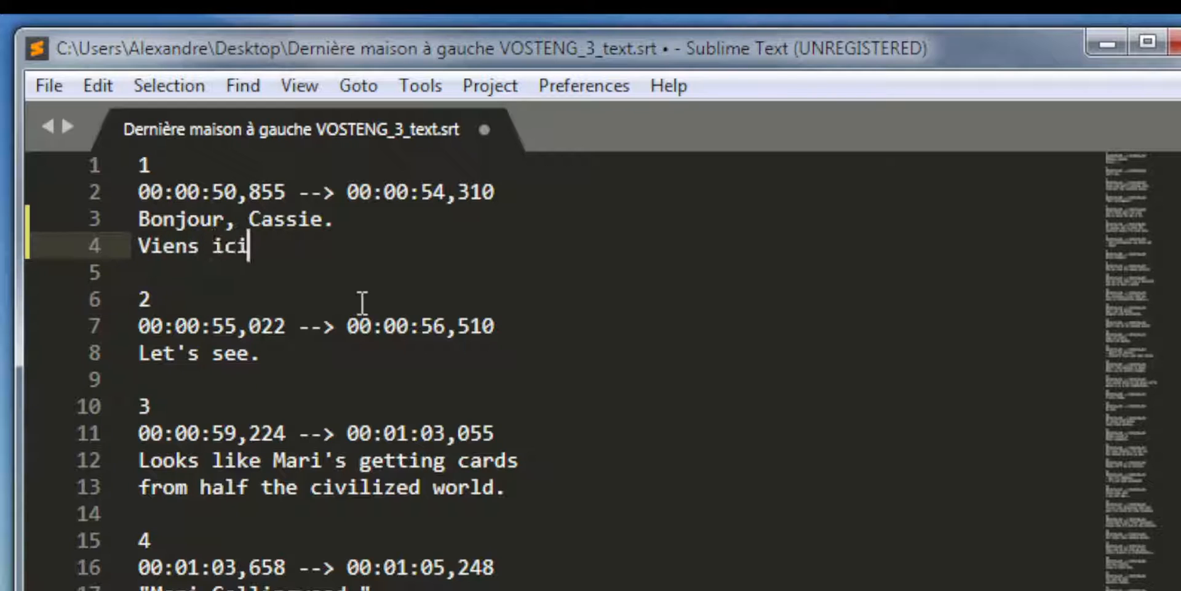
type(", ma f")
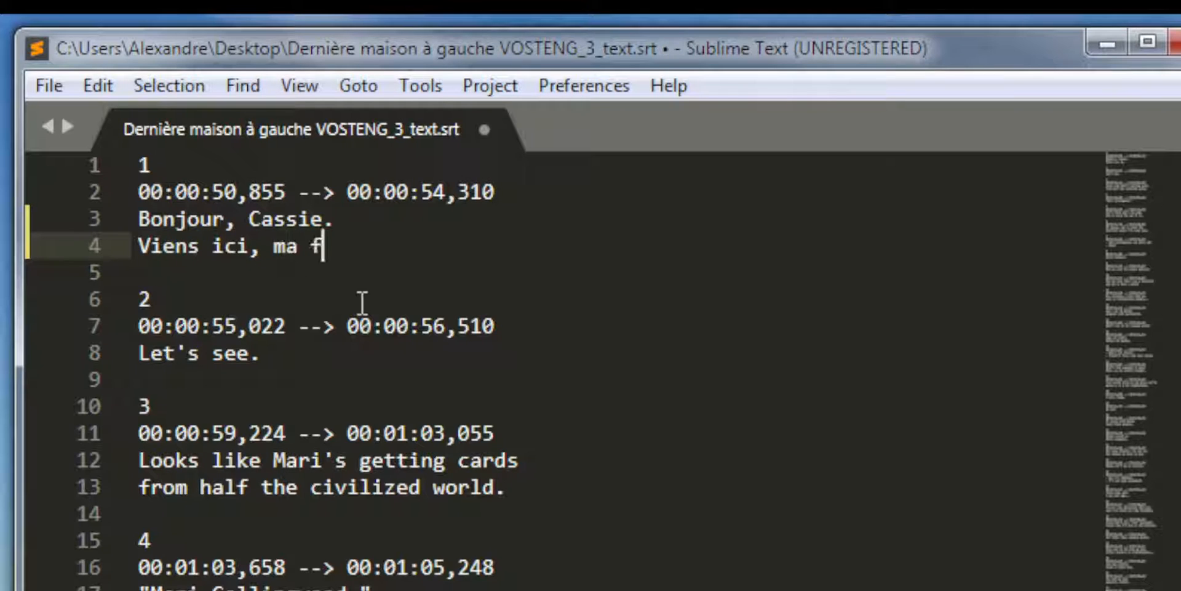
type("ille")
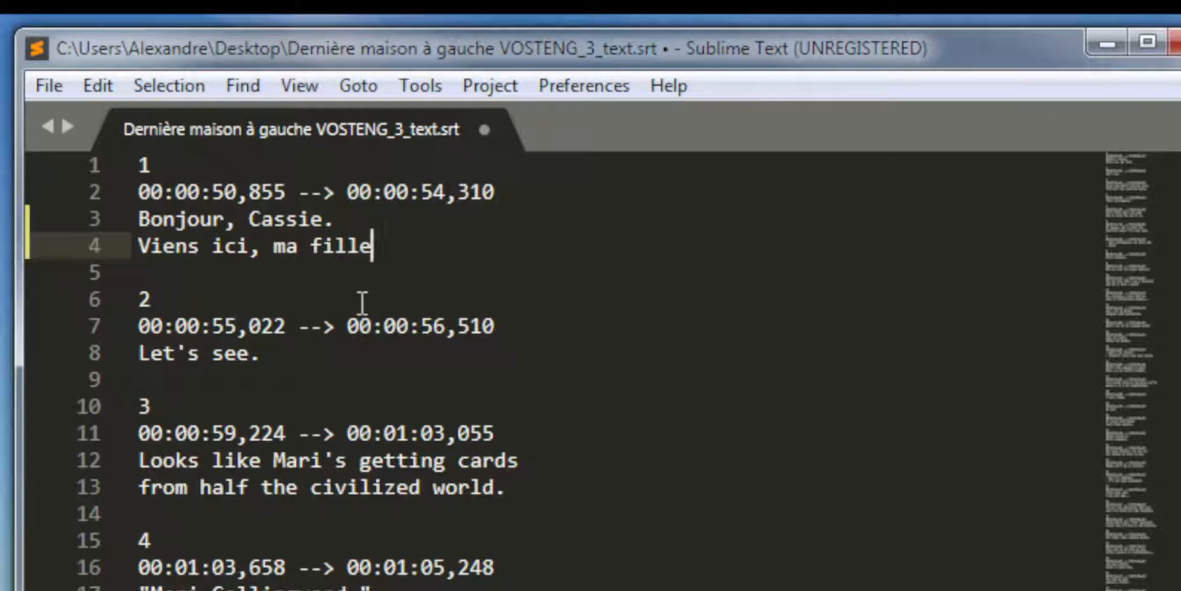
type(".")
Save the subtitle file with UTF-8 encoding and close the text editor.
left_click(50, 86)
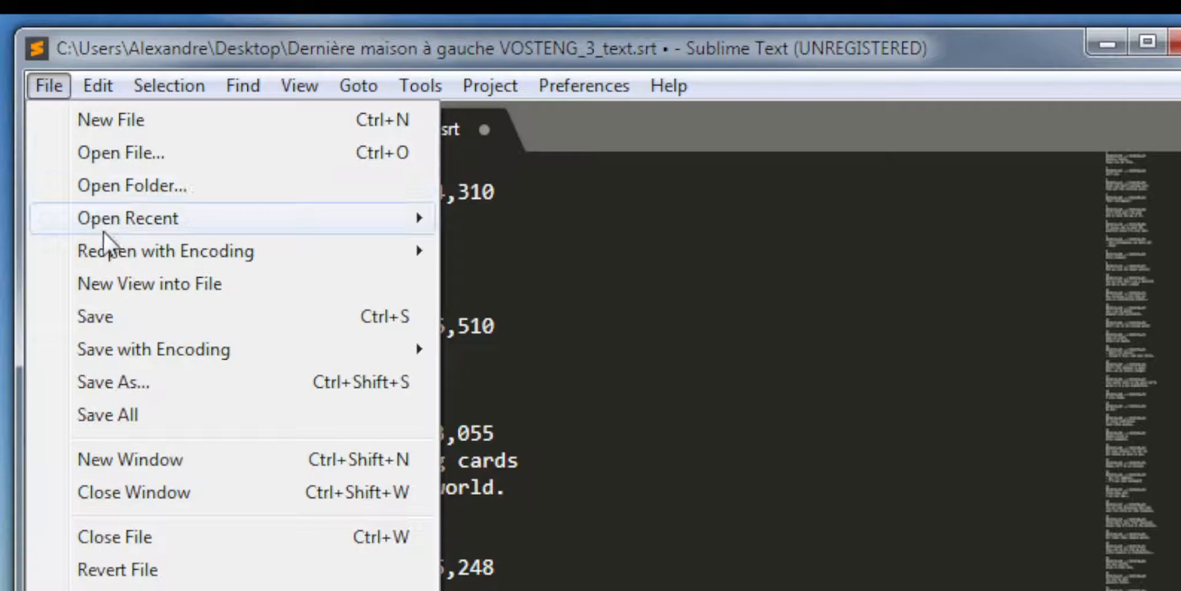
mouse_move(113, 259)
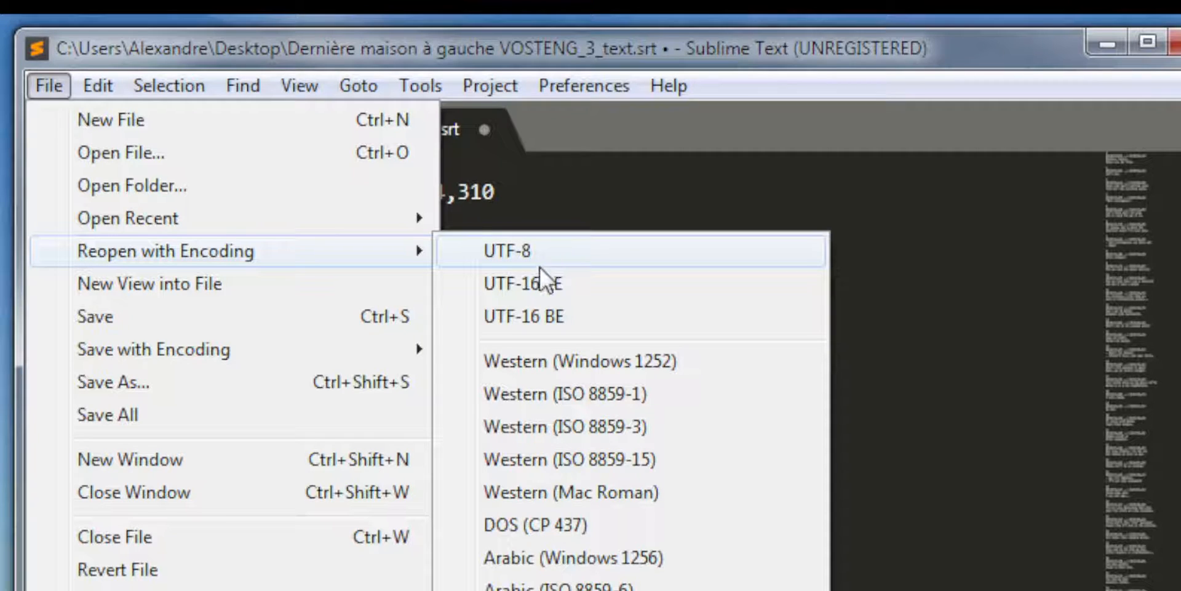
mouse_move(393, 351)
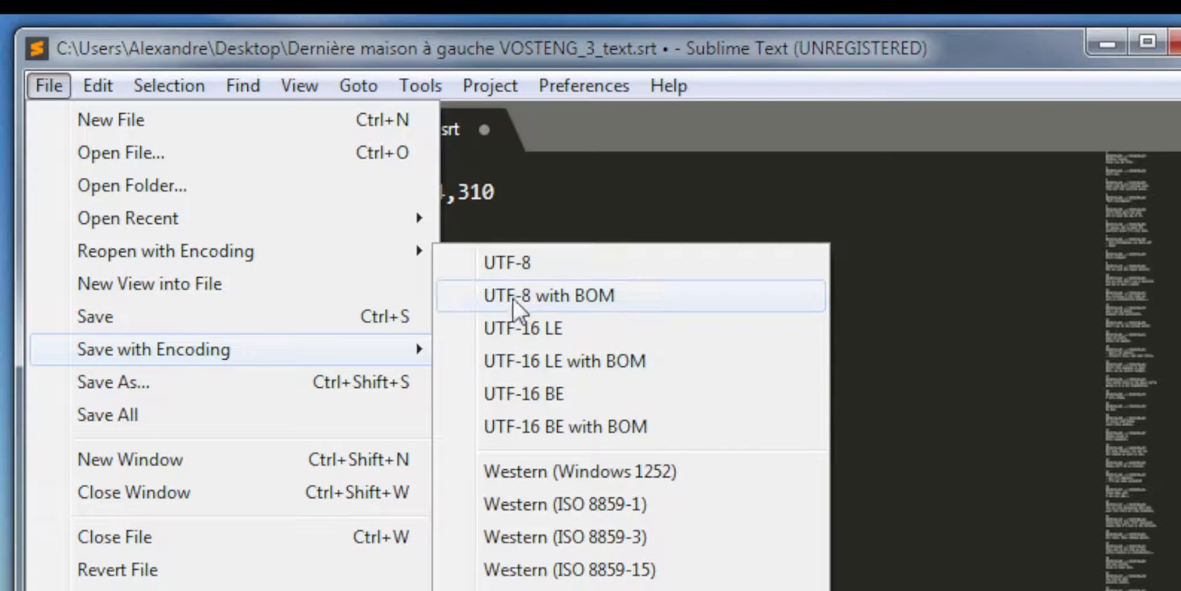
left_click(541, 258)
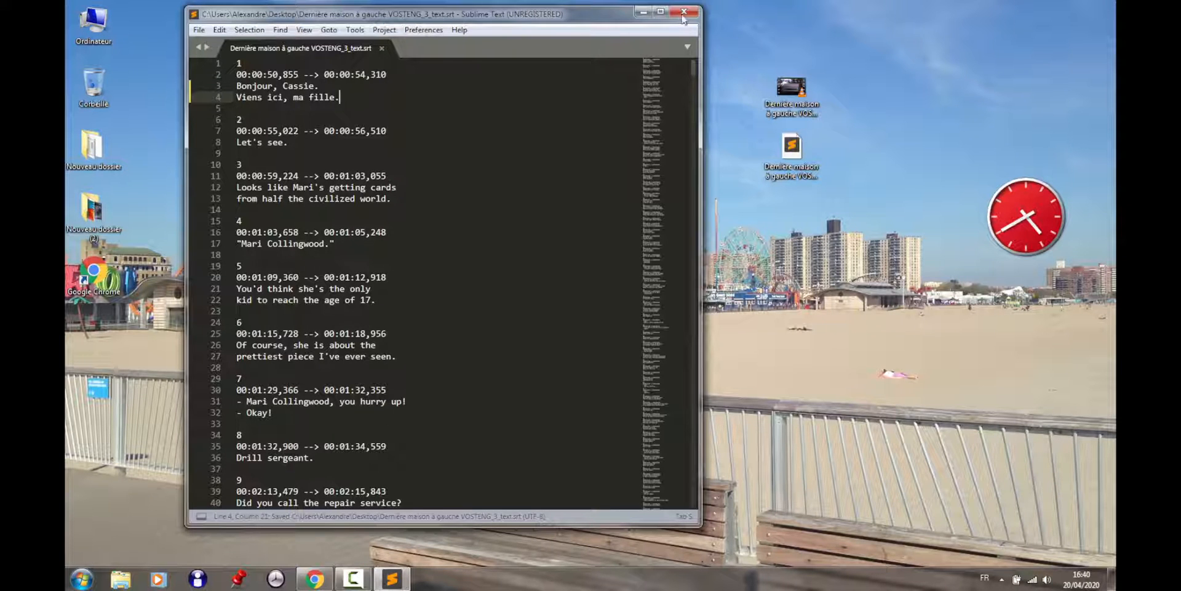
left_click(684, 11)
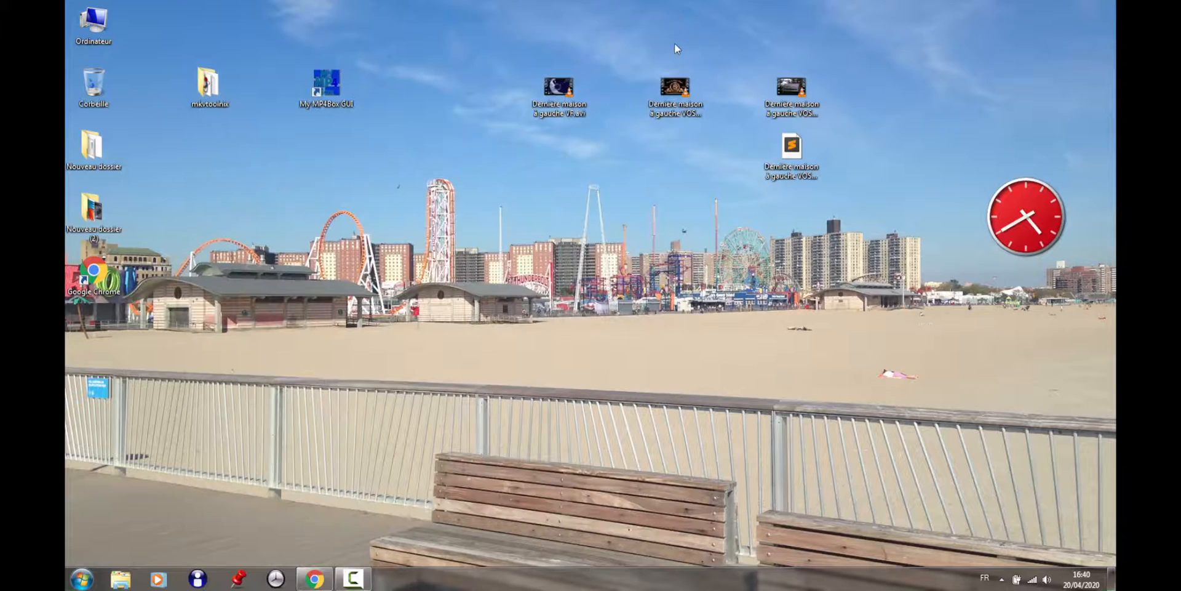
left_click(636, 160)
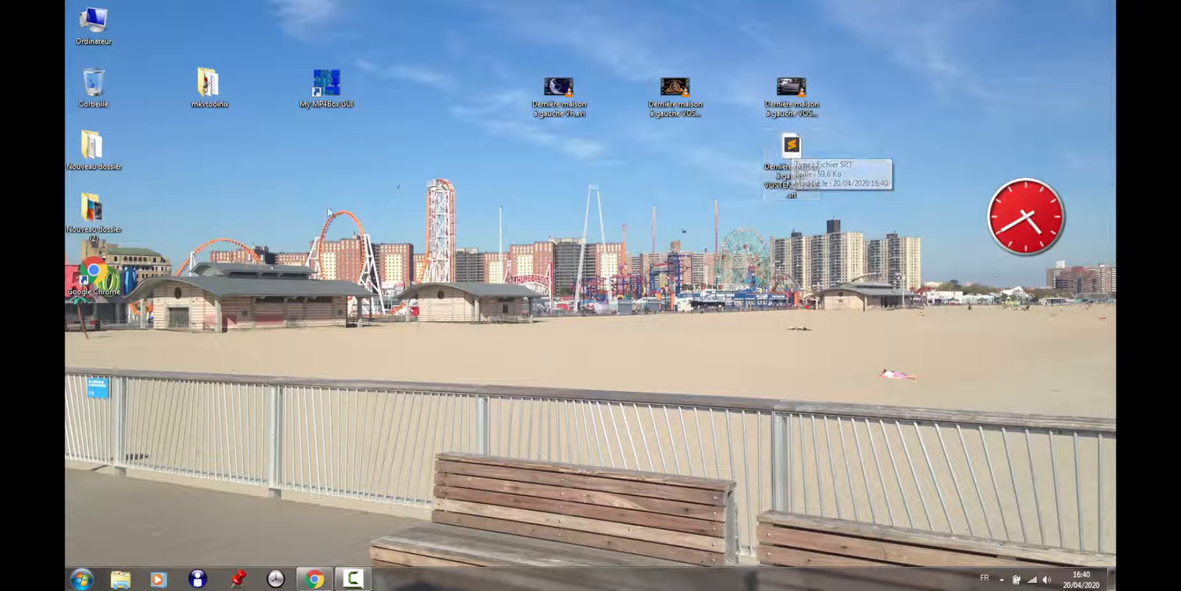
Launch mkvtoolnix-gui.exe from the mkvtoolnix desktop folder, shift its window aside and minimize the folder window.
double_click(209, 83)
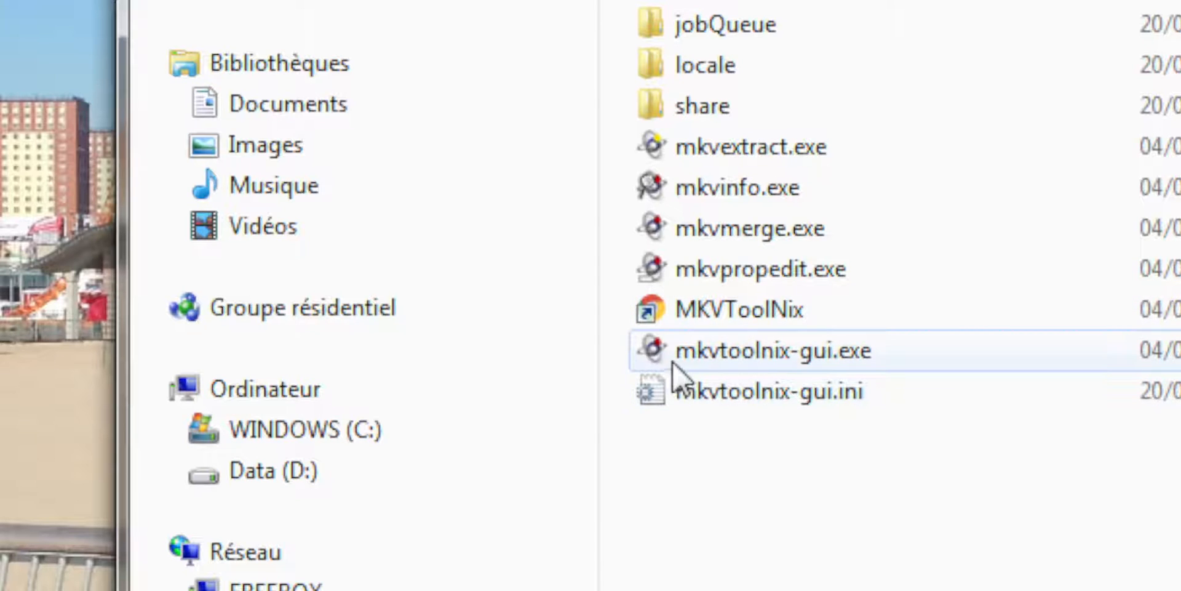
left_click(655, 345)
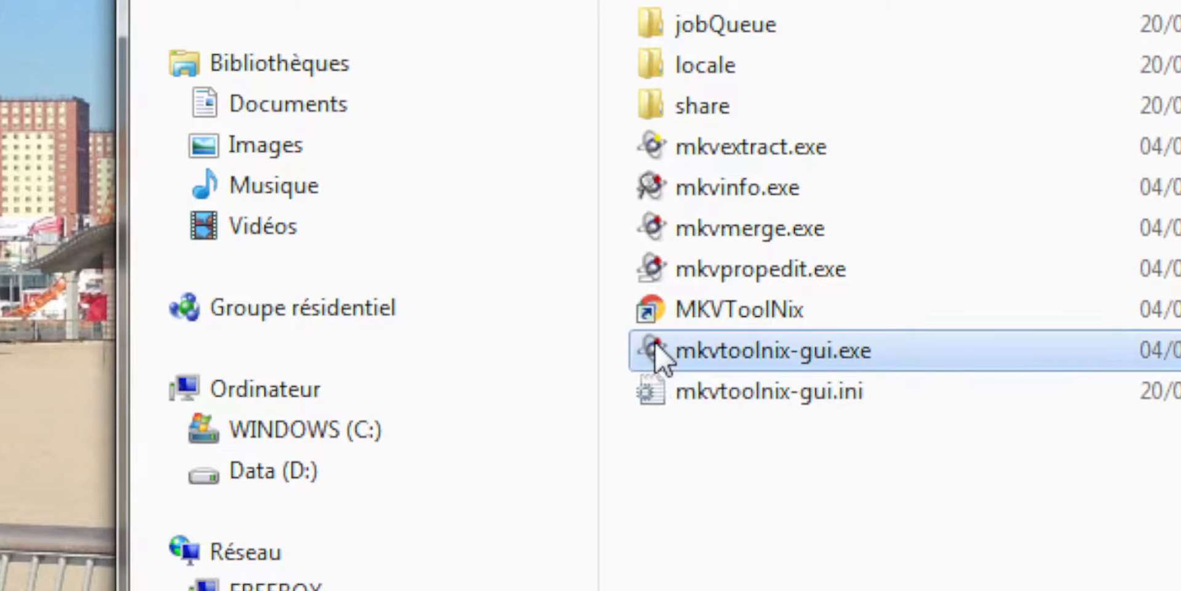
double_click(655, 345)
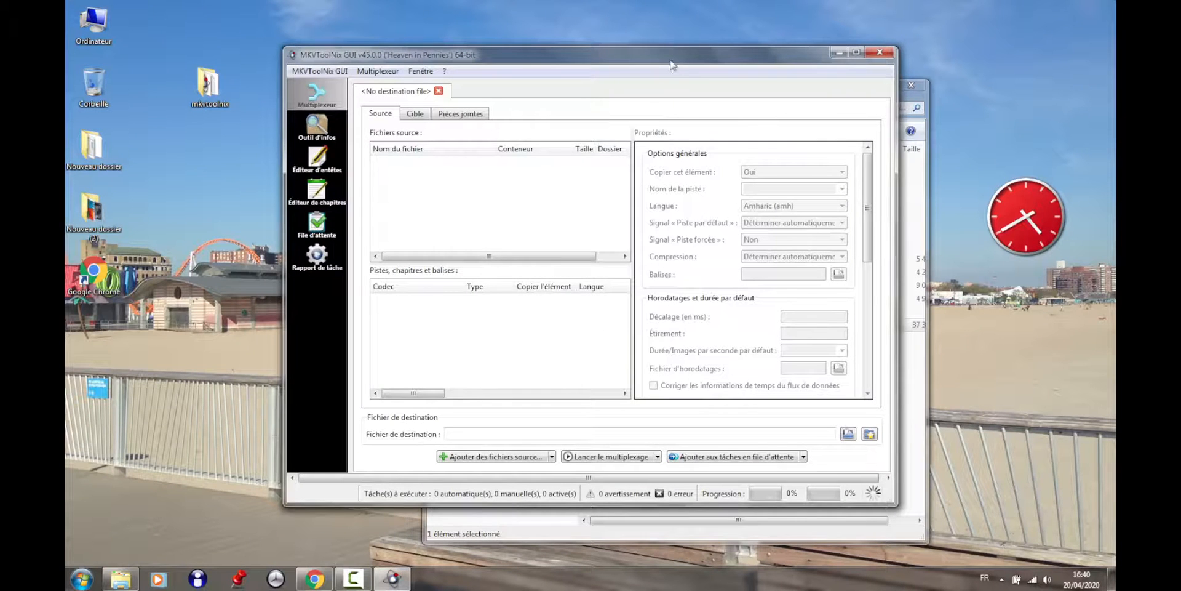
left_click_drag(670, 61, 529, 90)
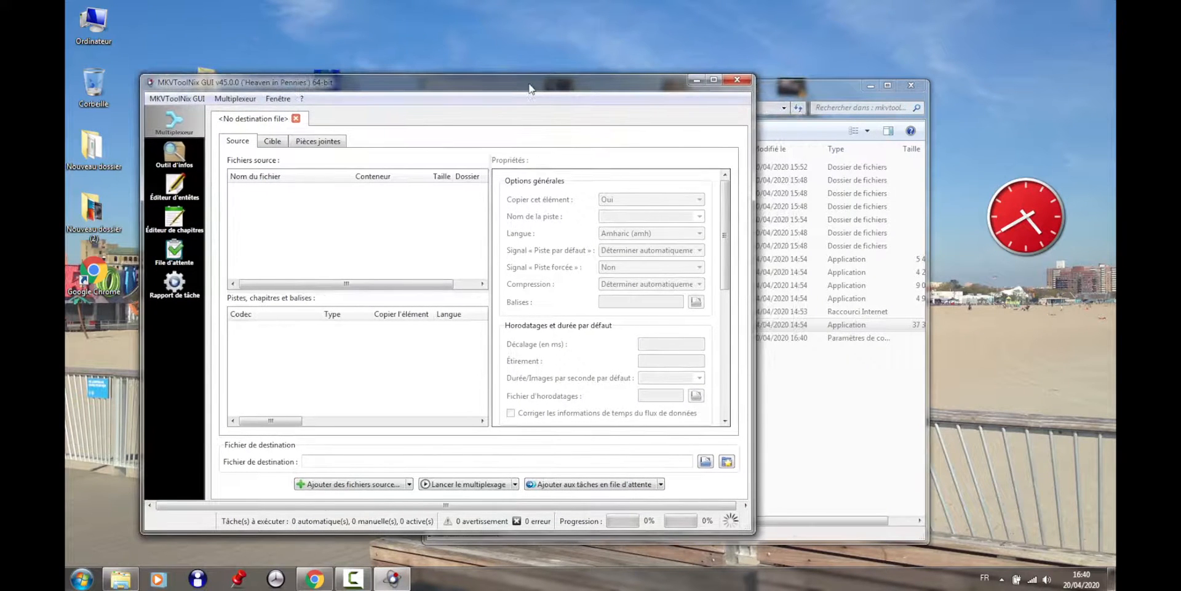
left_click(870, 86)
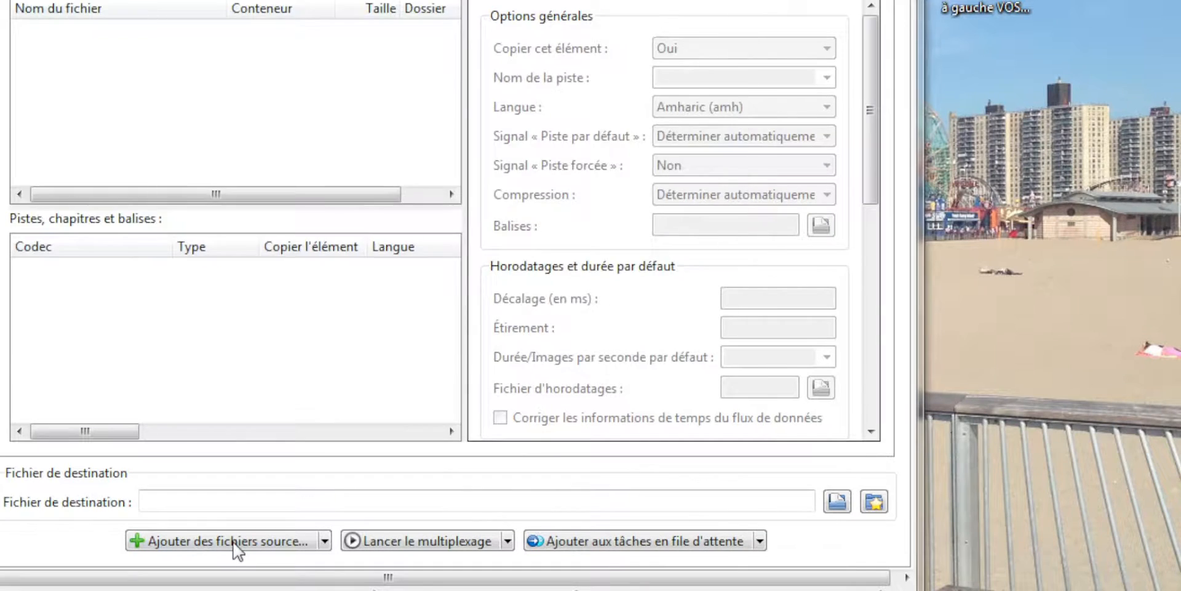
Add Dernière maison à gauche VOSTENG.mp4 from the desktop as a source file in the multiplexer.
left_click(359, 485)
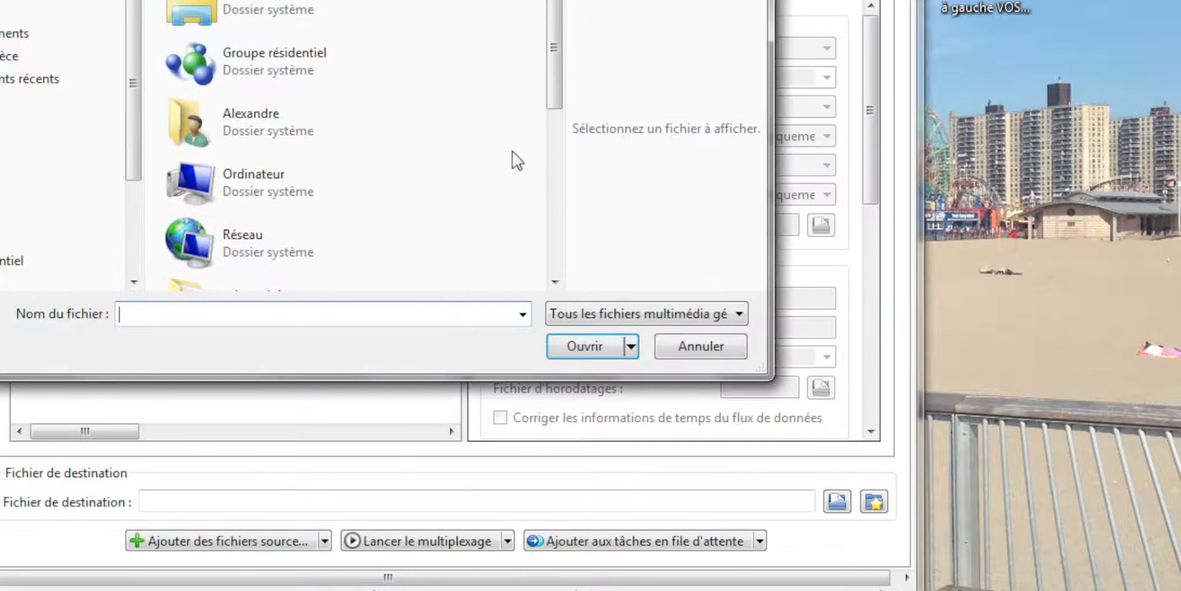
left_click_drag(559, 72, 560, 253)
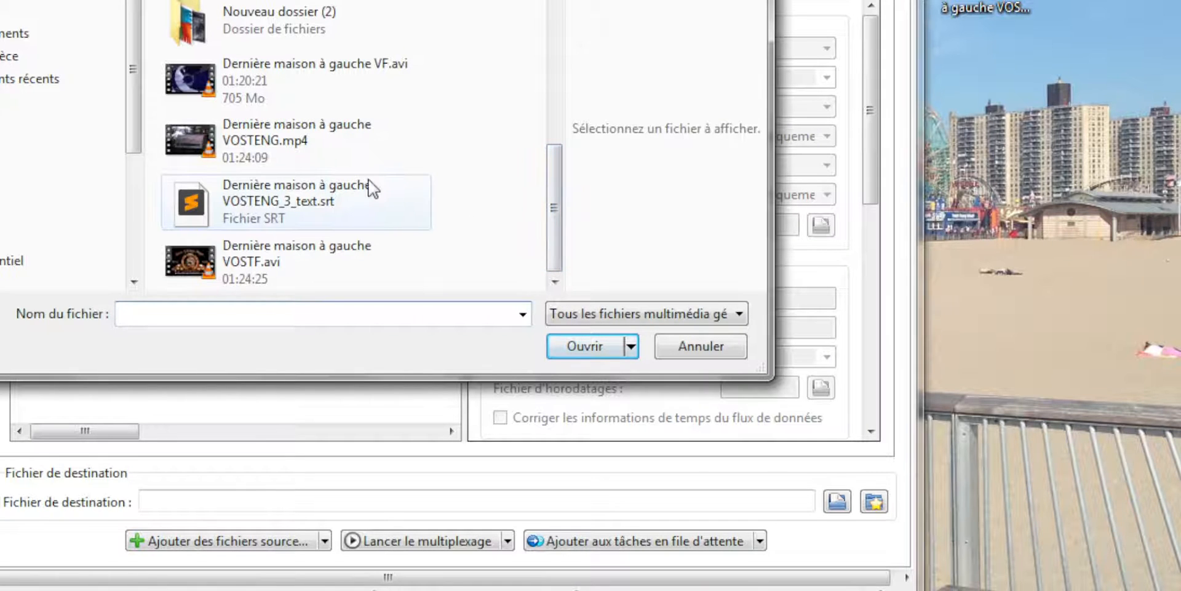
left_click(188, 137)
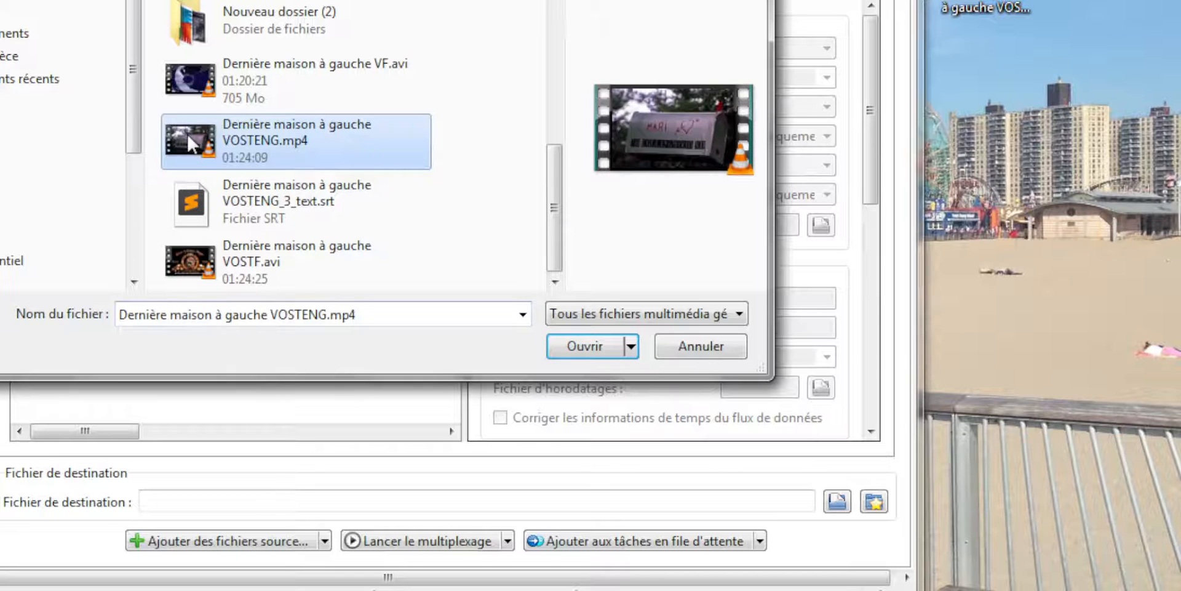
left_click(579, 345)
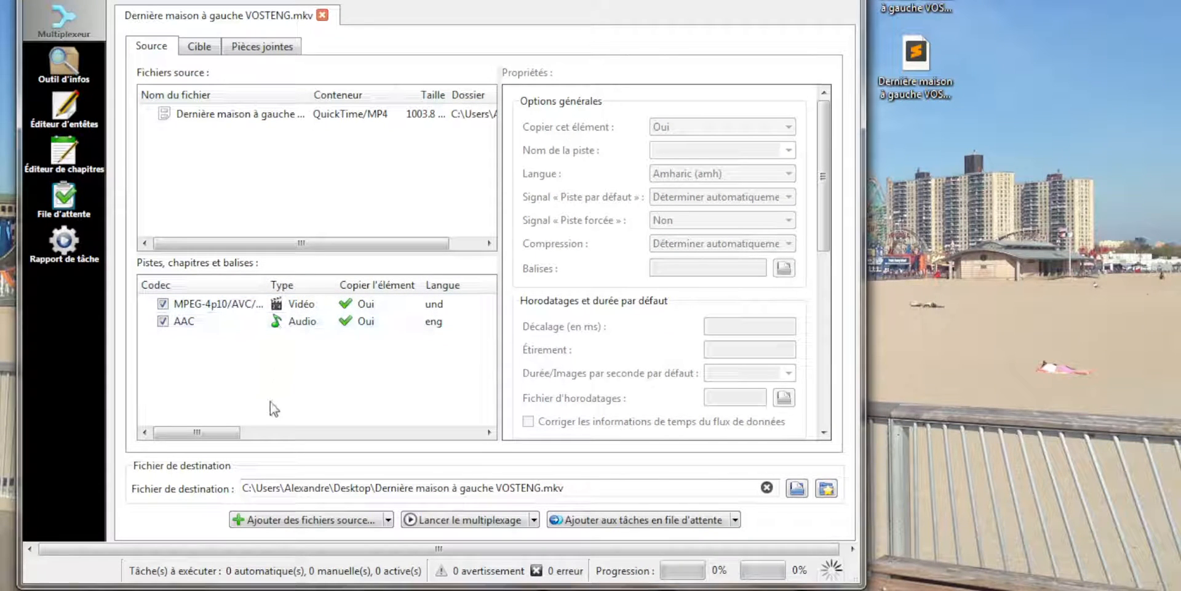
Add Dernière maison à gauche VOSTENG_3_text.srt from the desktop as a second source file.
left_click(312, 519)
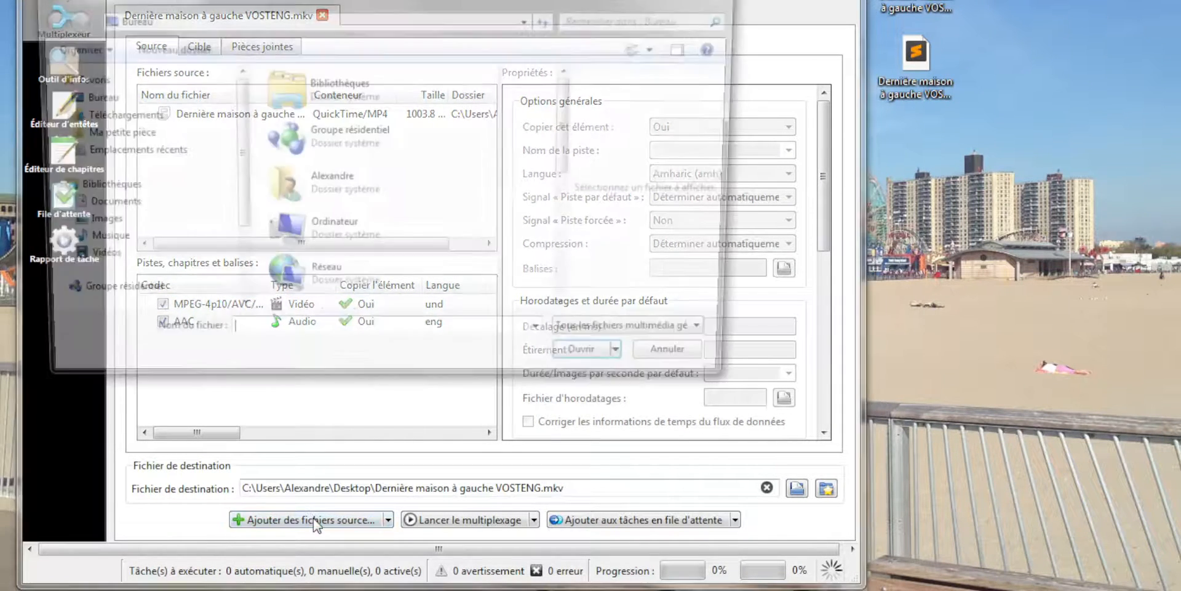
scroll(566, 178, "down", 1)
scroll(571, 185, "down", 4)
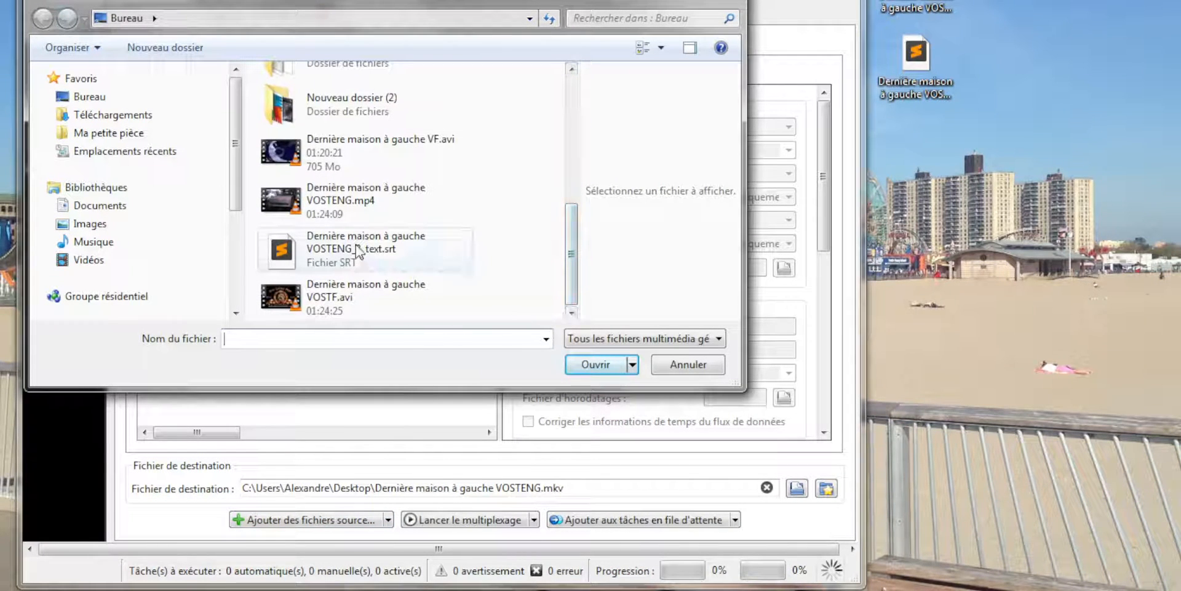
left_click(292, 253)
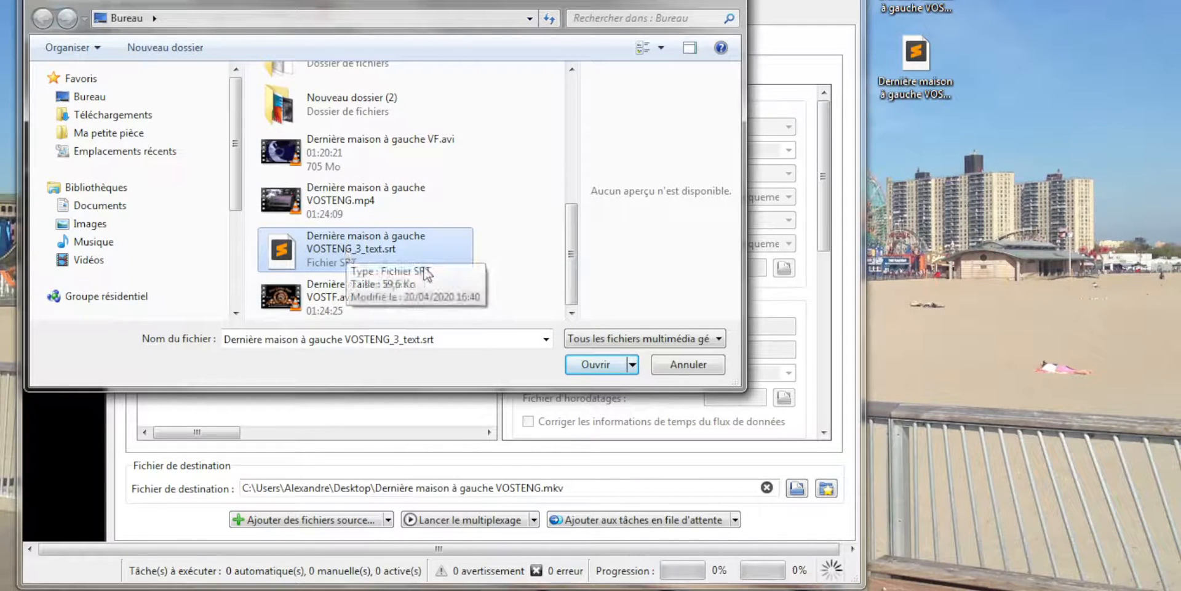
left_click(596, 364)
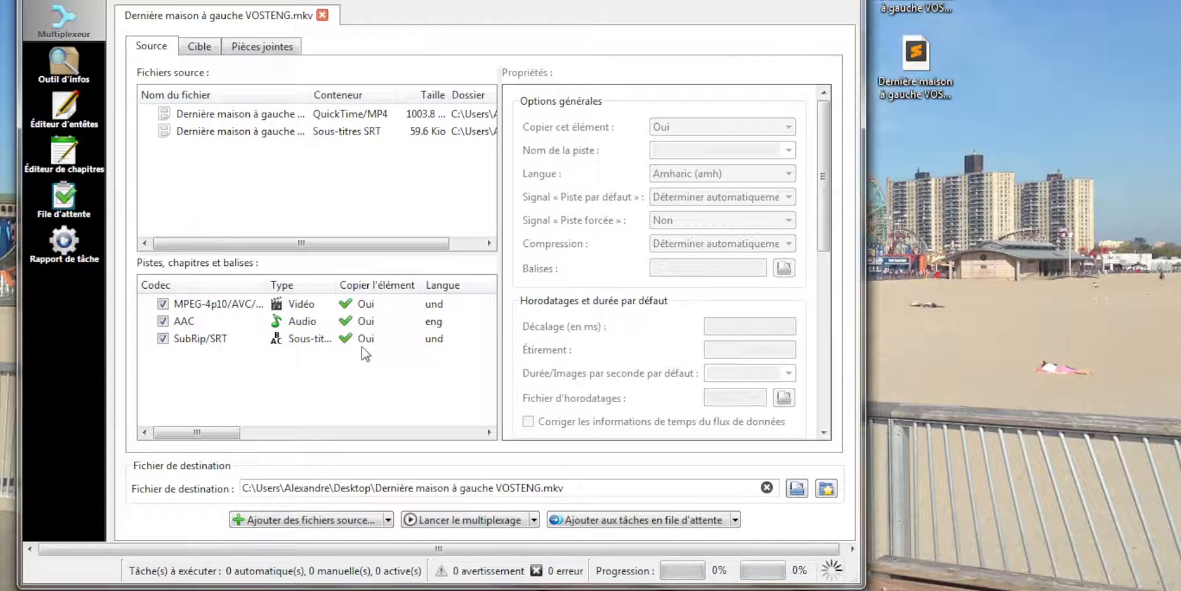
Name the SubRip/SRT subtitle track "Français" and set its language to French (fre).
left_click(202, 342)
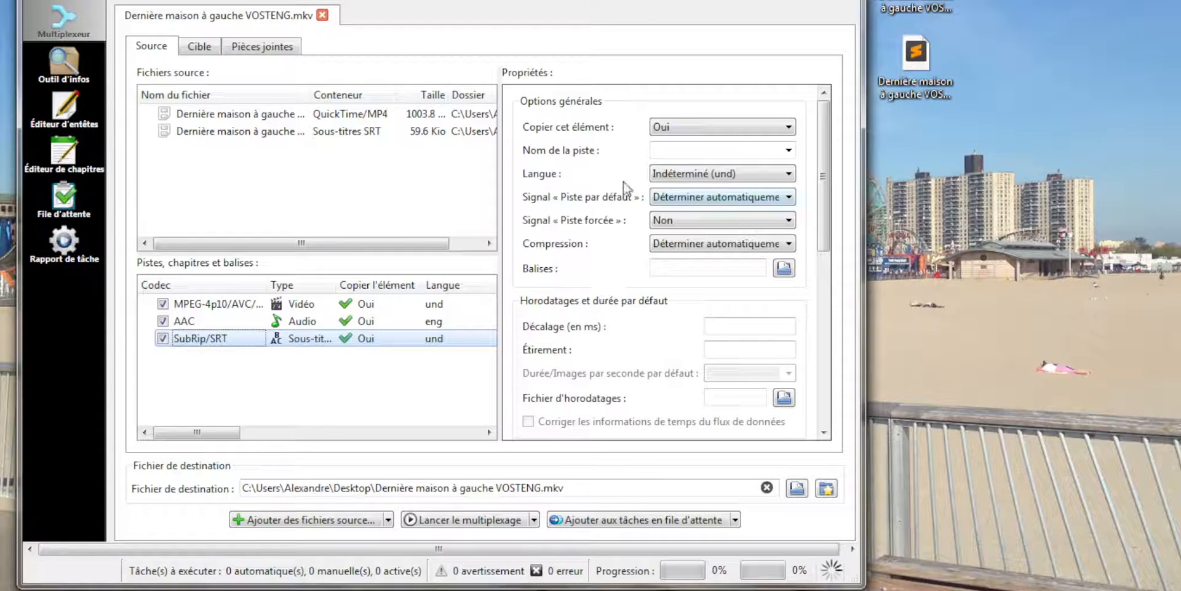
left_click(789, 151)
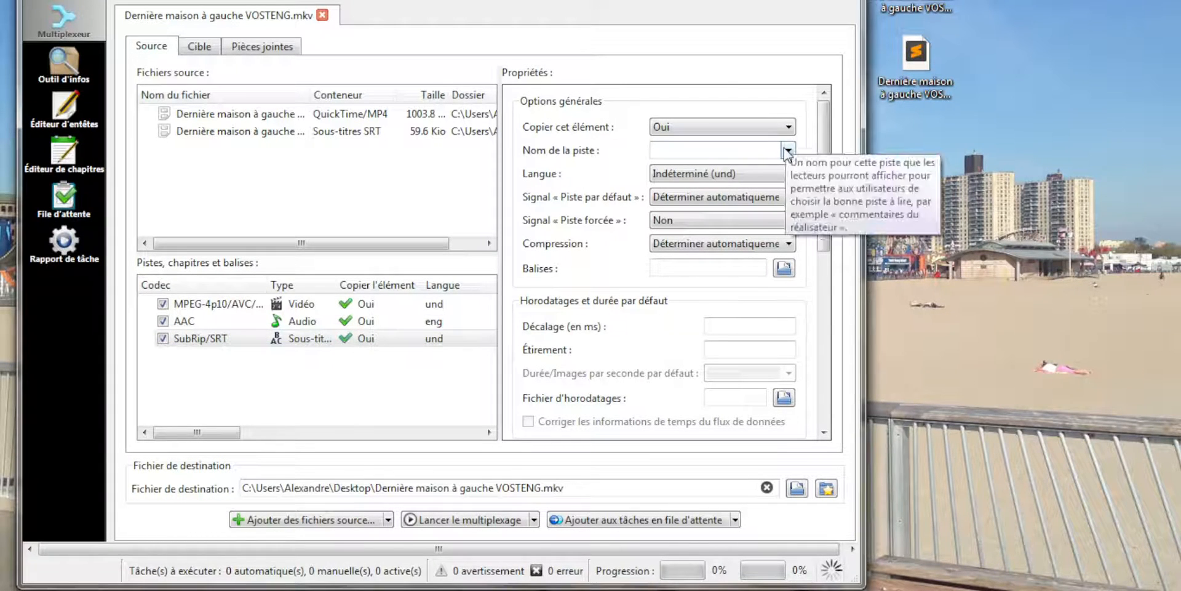
type("Français")
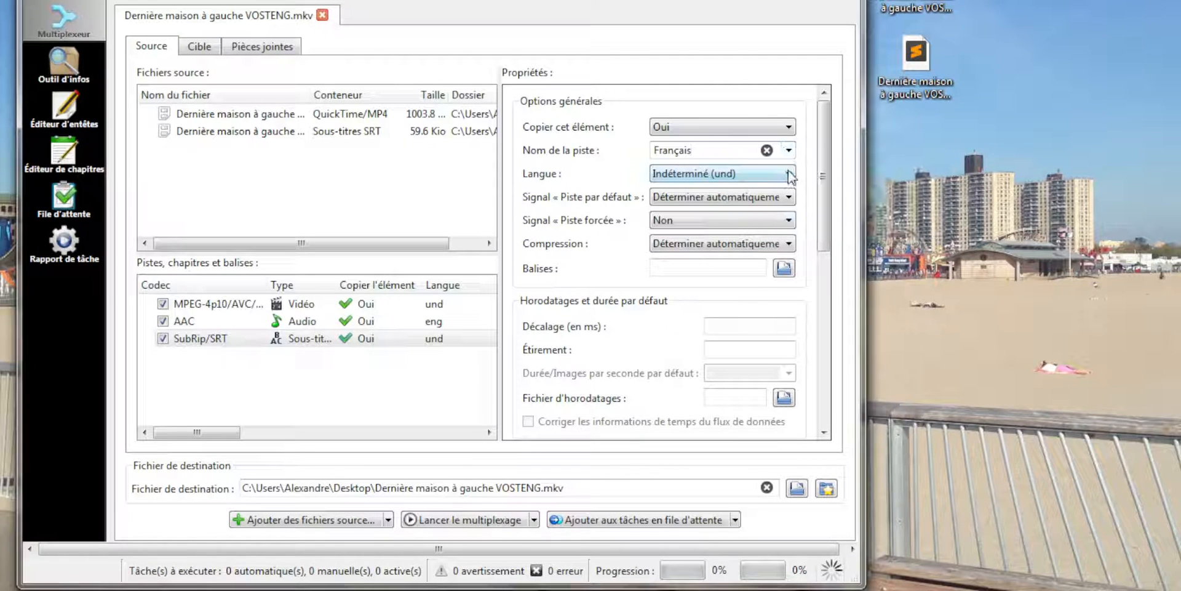
left_click(789, 174)
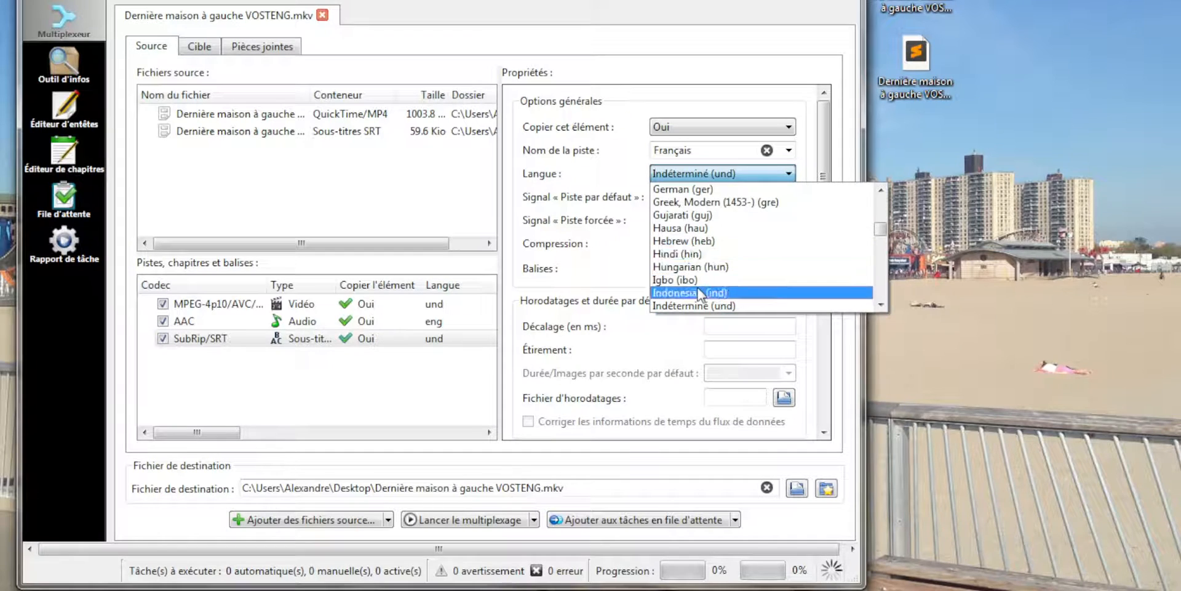
mouse_move(881, 231)
left_mouse_down()
mouse_move(881, 205)
mouse_move(880, 224)
left_mouse_up()
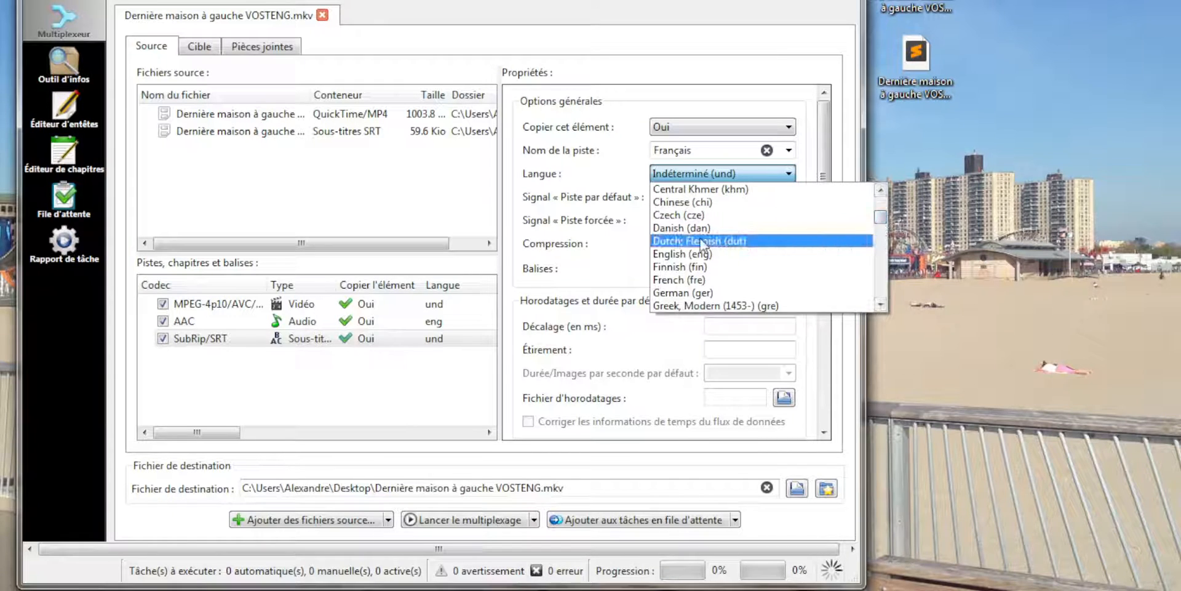
left_click(682, 278)
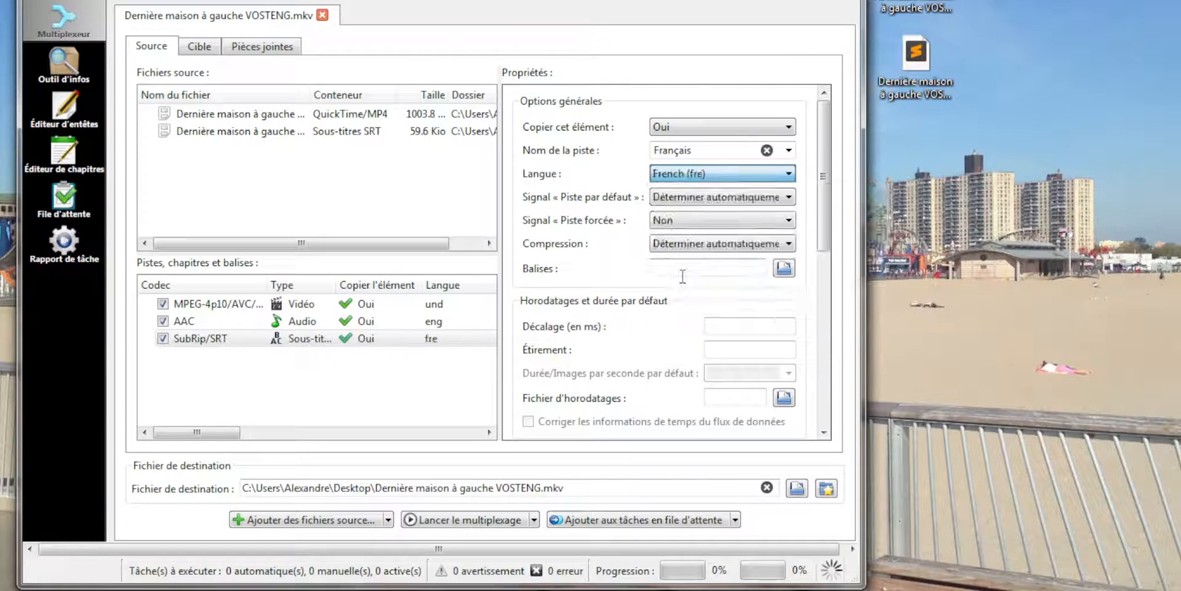
Set the subtitle track's default track flag (Signal « Piste par défaut ») to Oui.
left_click(789, 196)
left_click(695, 228)
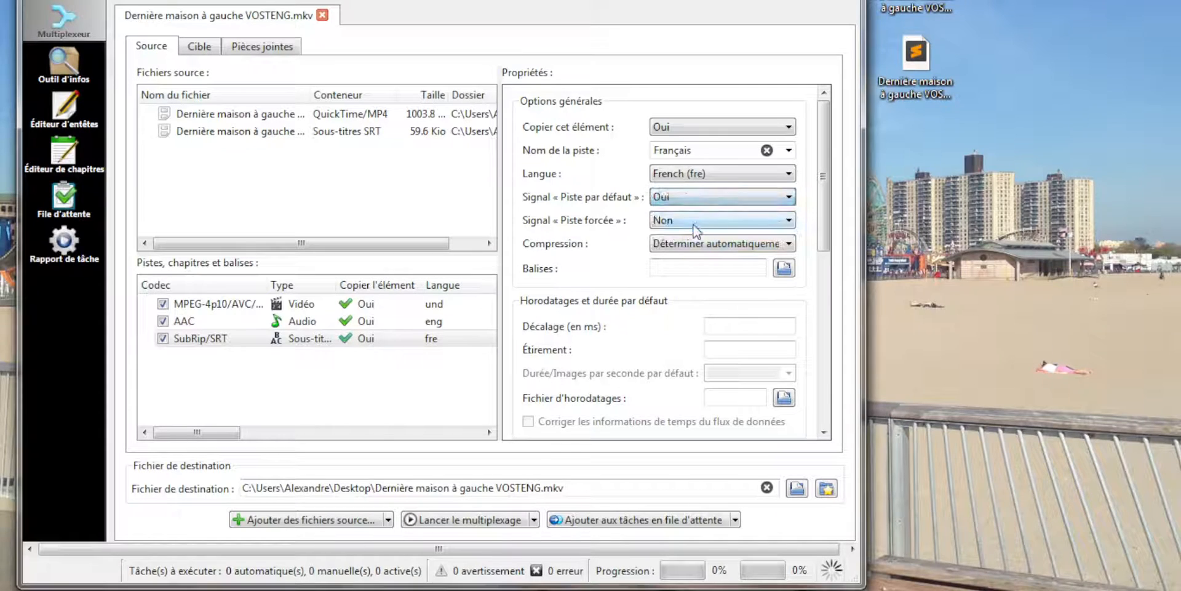
mouse_move(743, 205)
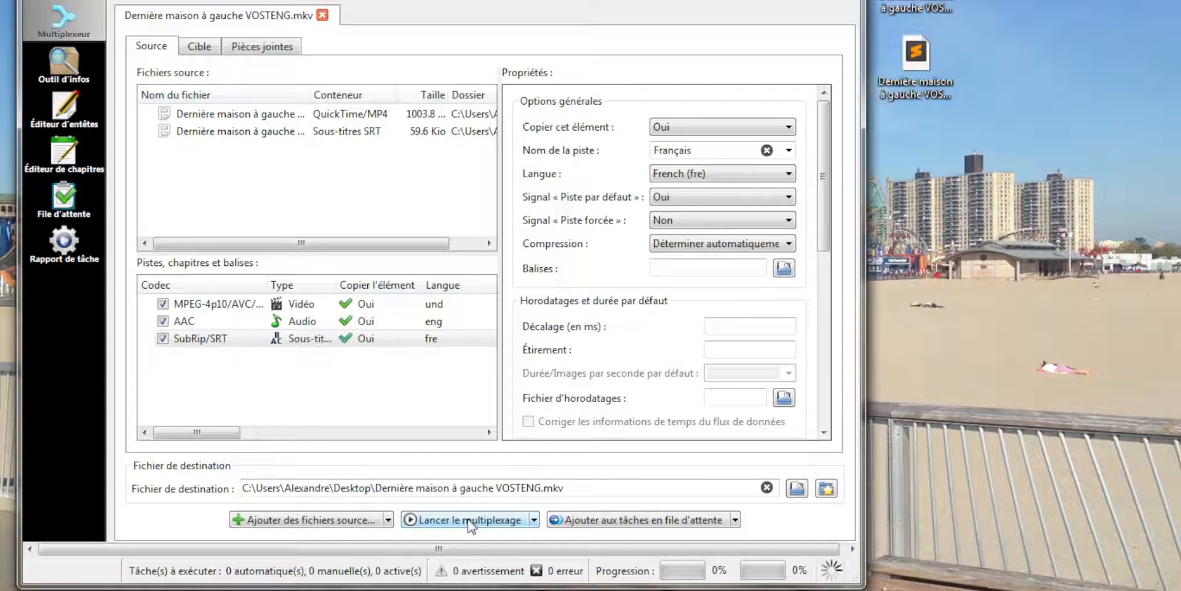
Rename the destination file to "Dernière maison à gauche complet.mkv", keeping it on the desktop.
left_click(376, 489)
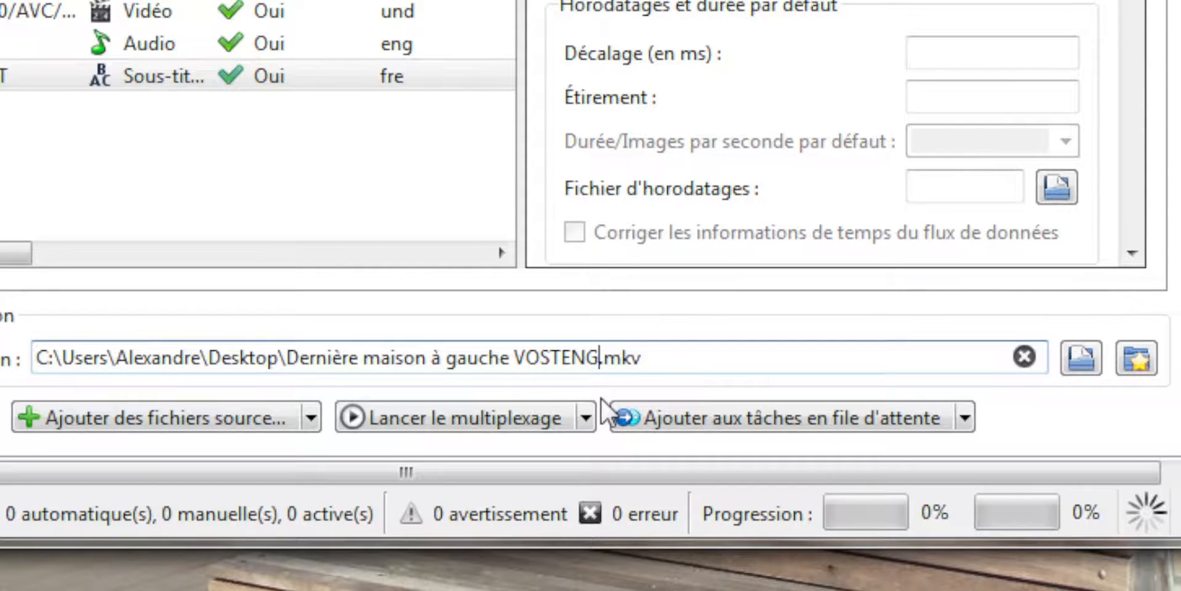
key("BackSpace")
key("BackSpace")
key("BackSpace")
key("BackSpace")
key("BackSpace")
key("BackSpace")
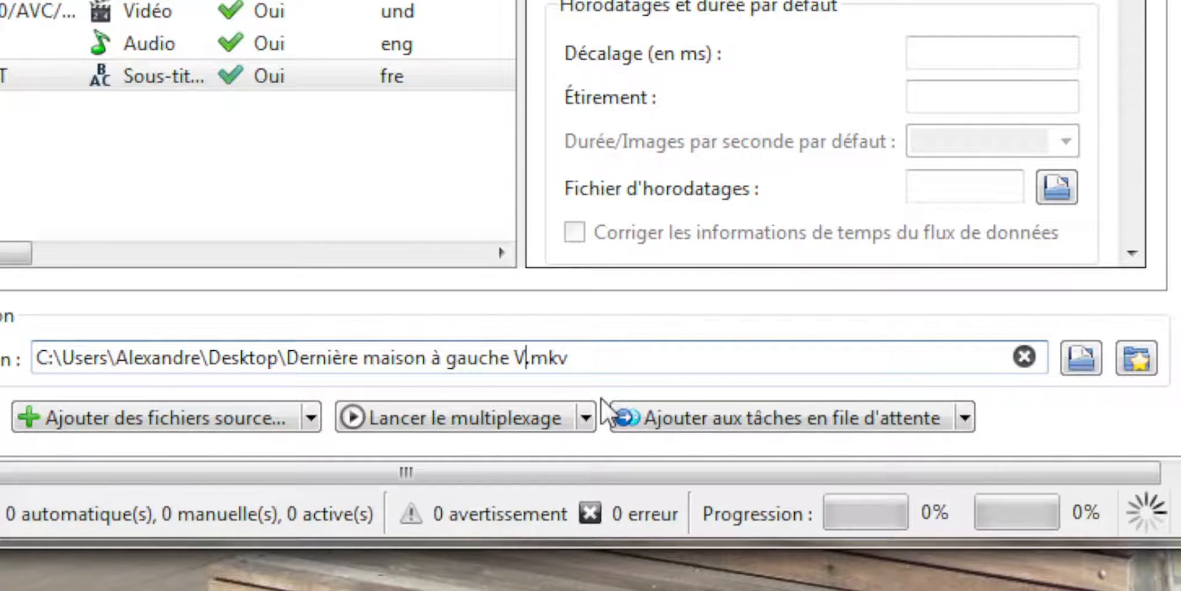
key("BackSpace")
type("complet")
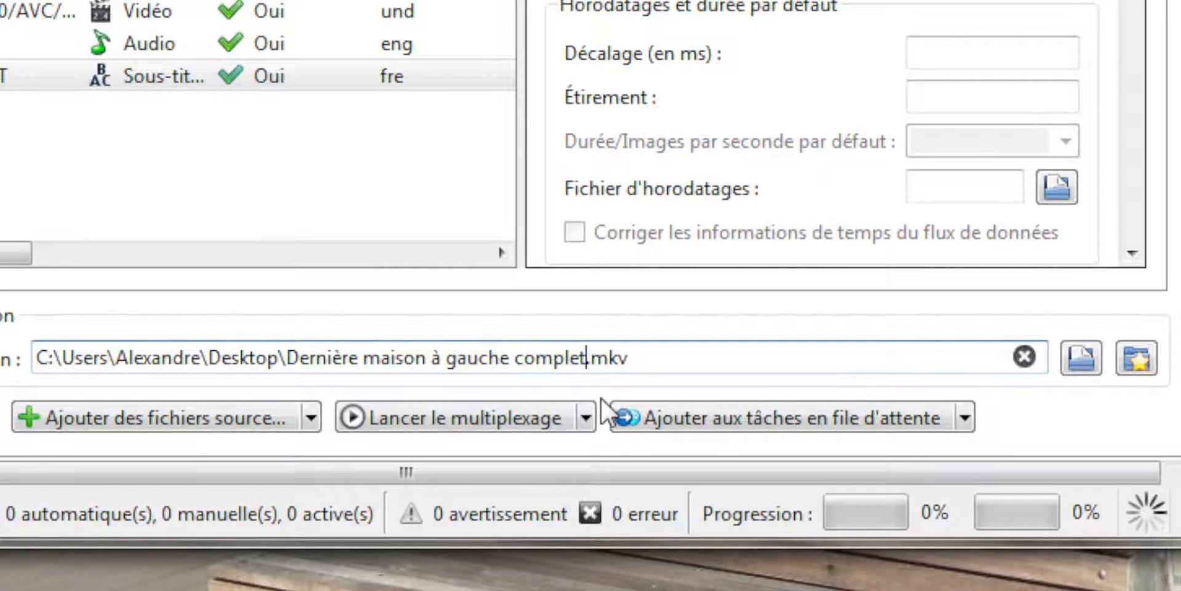
Run the multiplexing job to create the MKV on the desktop, and close MKVToolNix after it finishes.
left_click(440, 417)
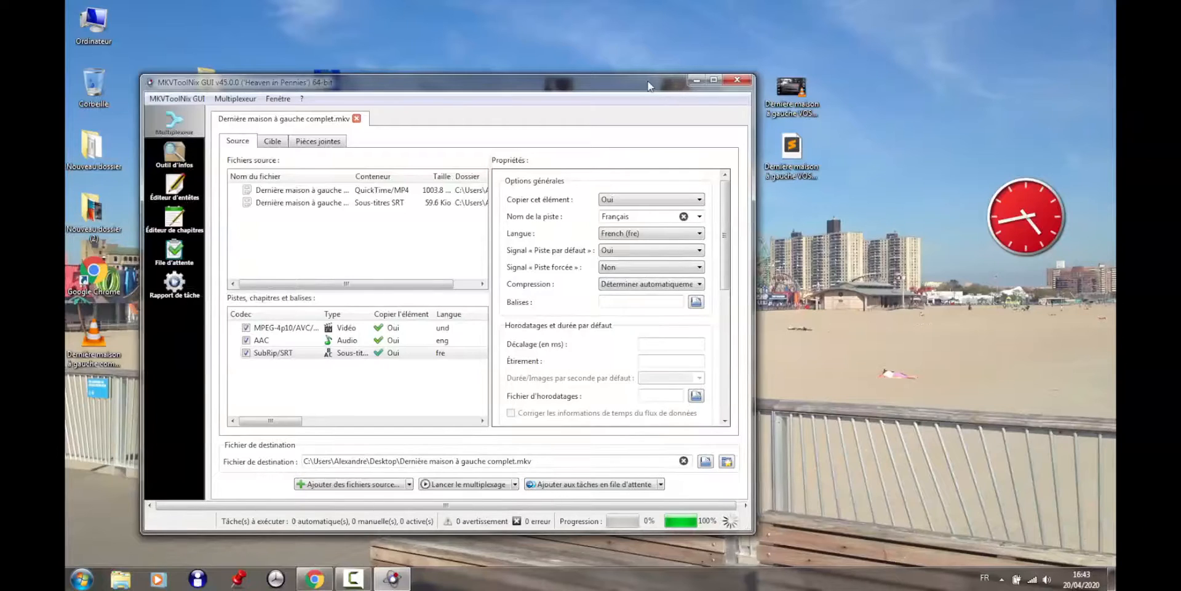
left_click_drag(648, 85, 737, 72)
left_click(829, 68)
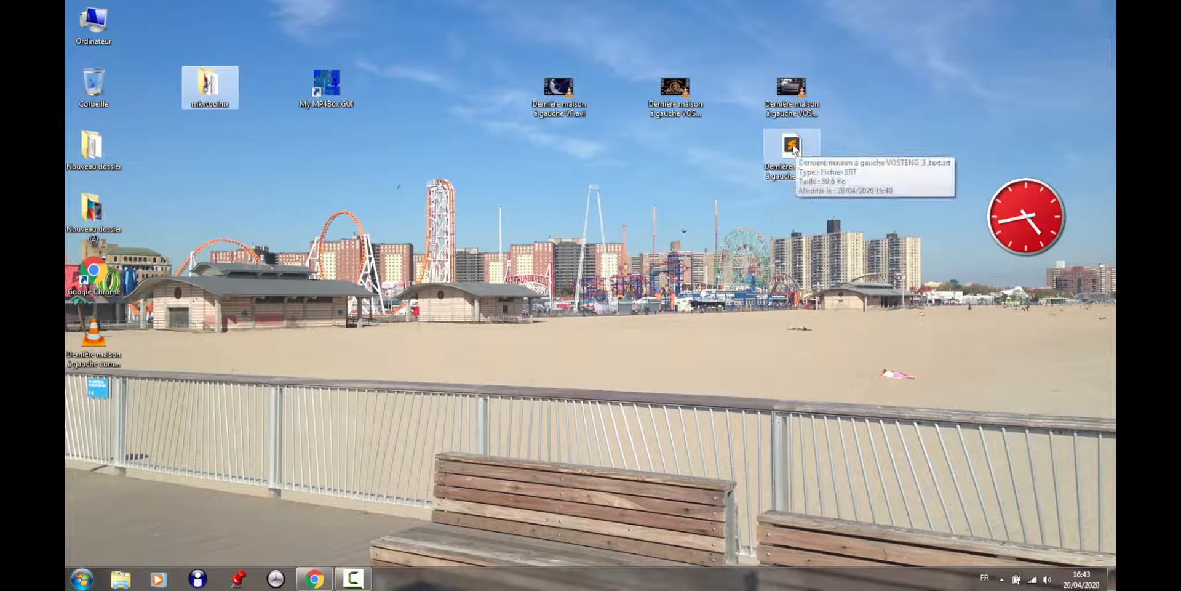
Open Dernière maison à gauche VOSTENG_3_text.srt in Sublime Text and set the end time of subtitle 808 to 01:21:29,629.
left_click(795, 148)
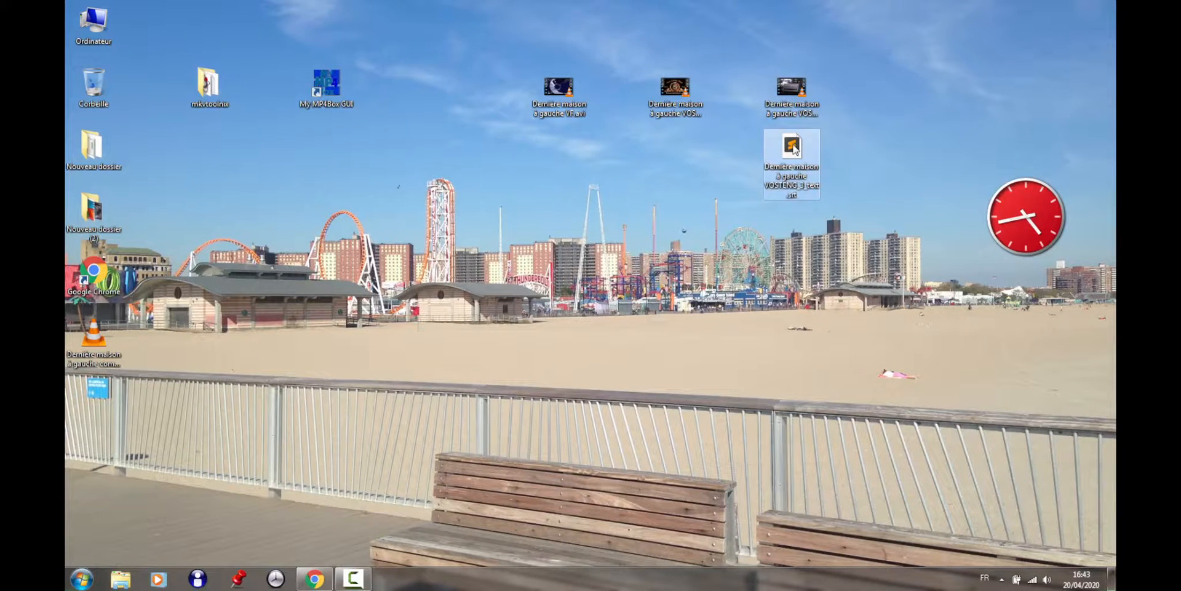
double_click(793, 147)
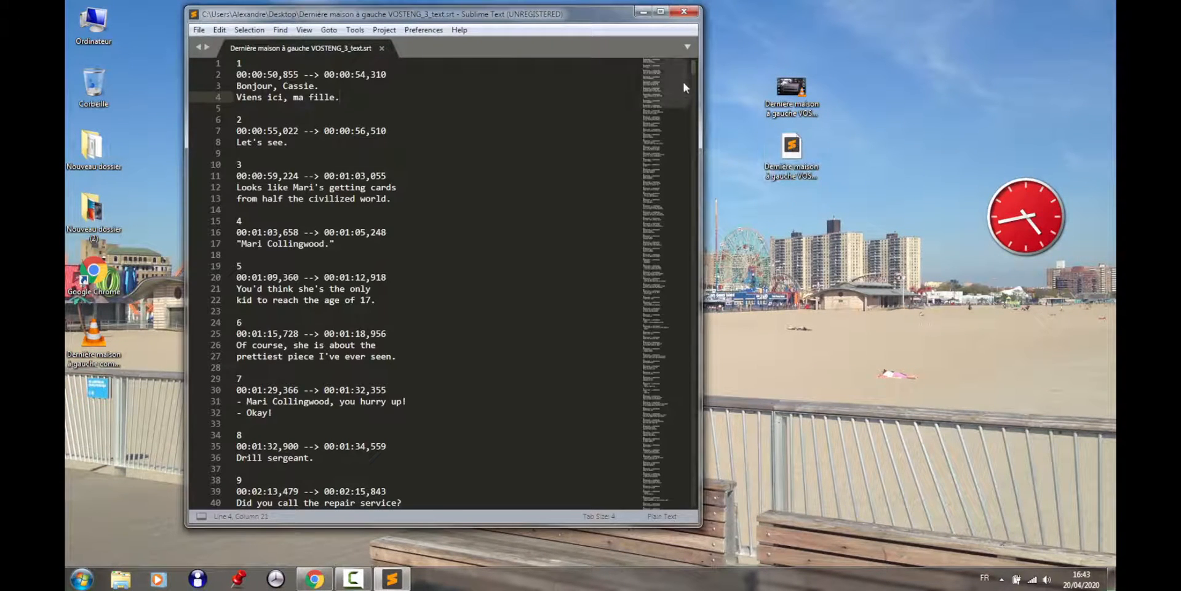
left_click_drag(683, 80, 695, 497)
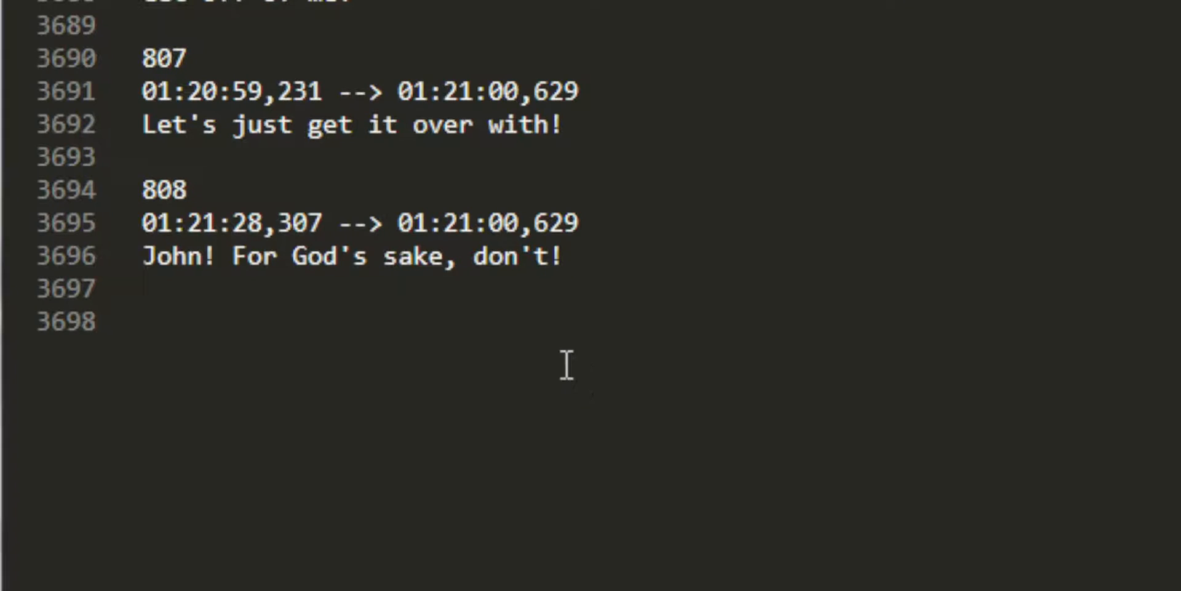
left_click(145, 254)
left_click(519, 223)
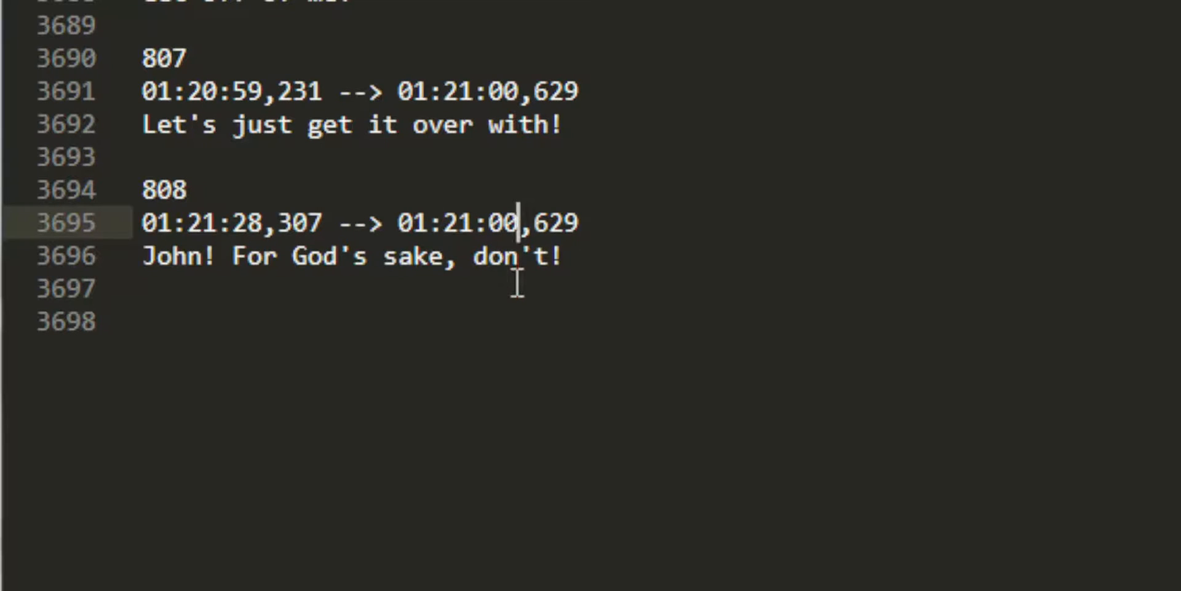
key("BackSpace")
key("BackSpace")
type("29")
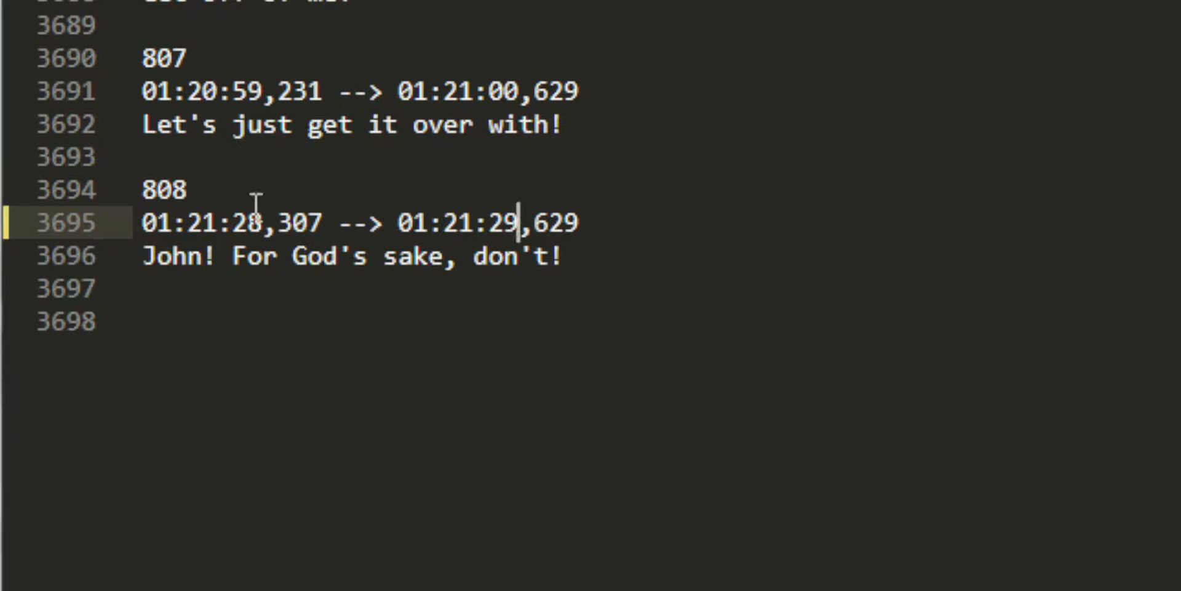
Save the corrected subtitle file with UTF-8 encoding and close Sublime Text.
key("alt+f")
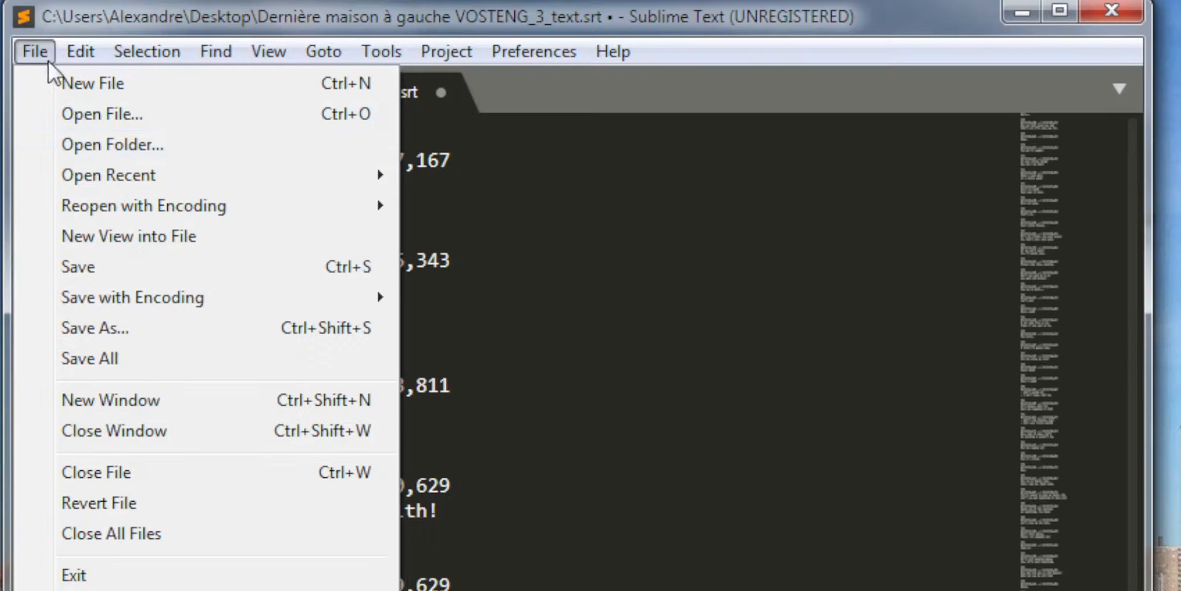
mouse_move(120, 307)
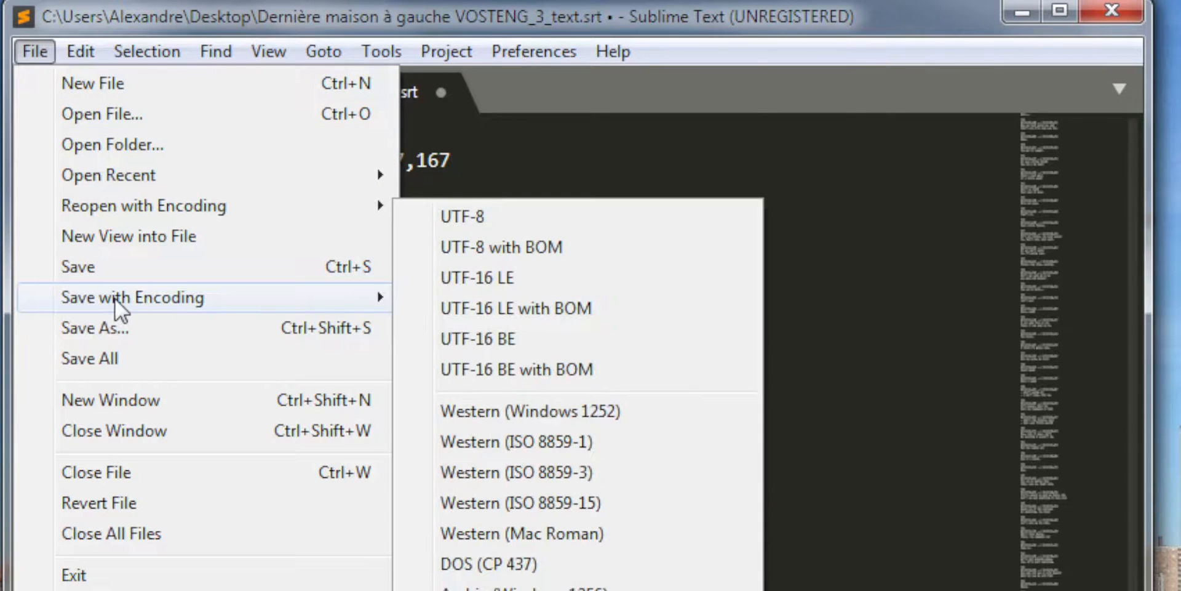
left_click(491, 216)
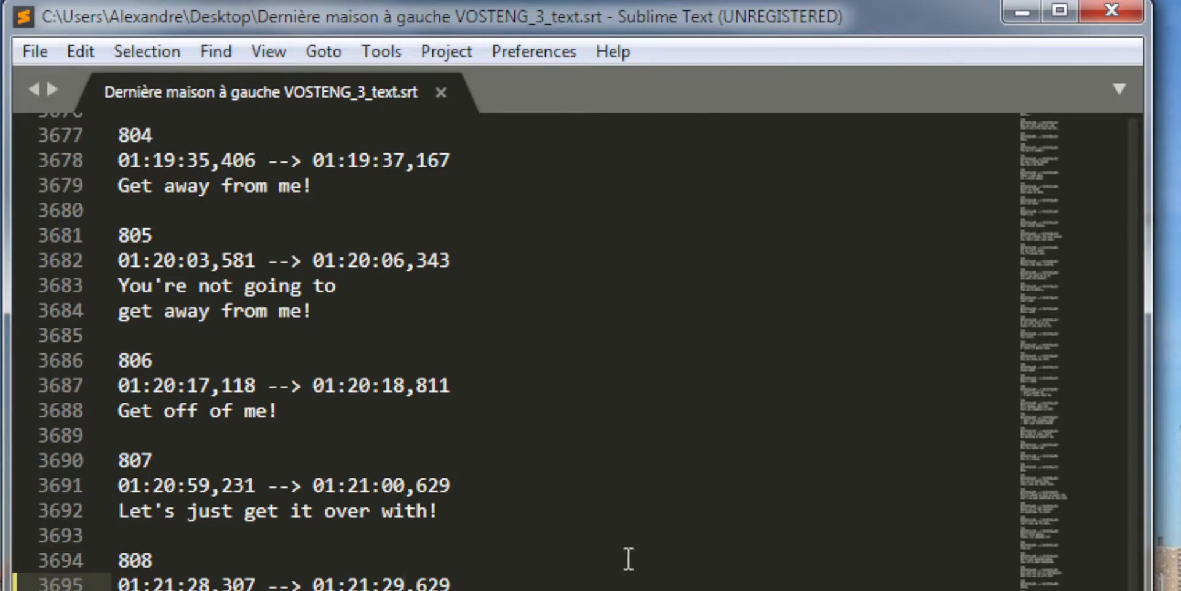
left_click(1118, 21)
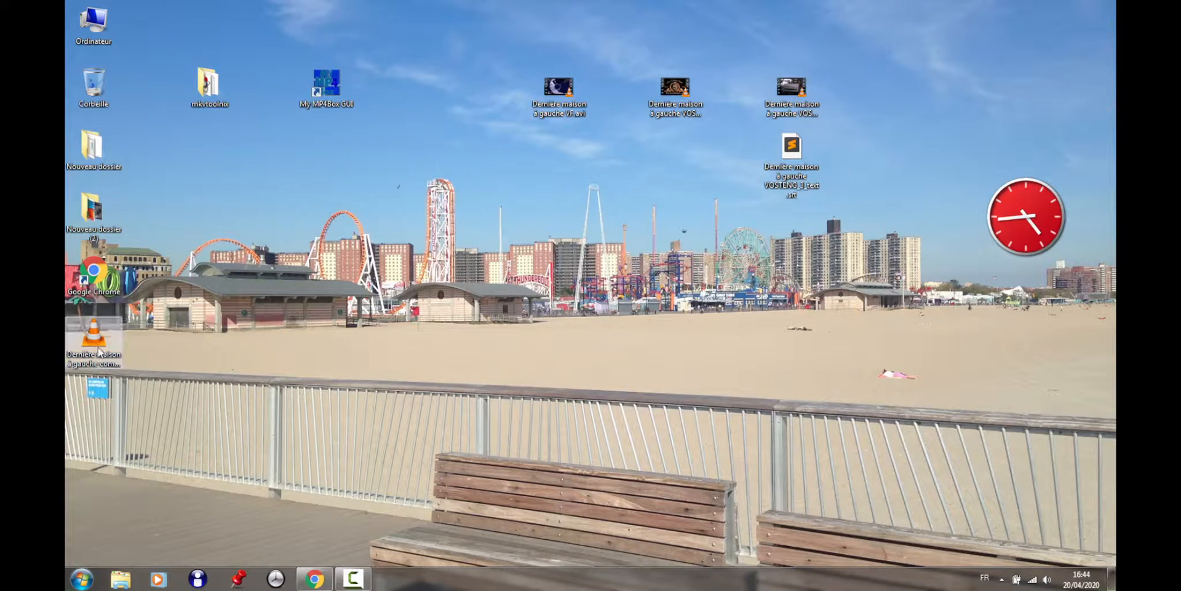
Place Dernière maison à gauche complet.mkv below the AVI file on the desktop and open it in VLC.
left_click_drag(96, 341, 563, 161)
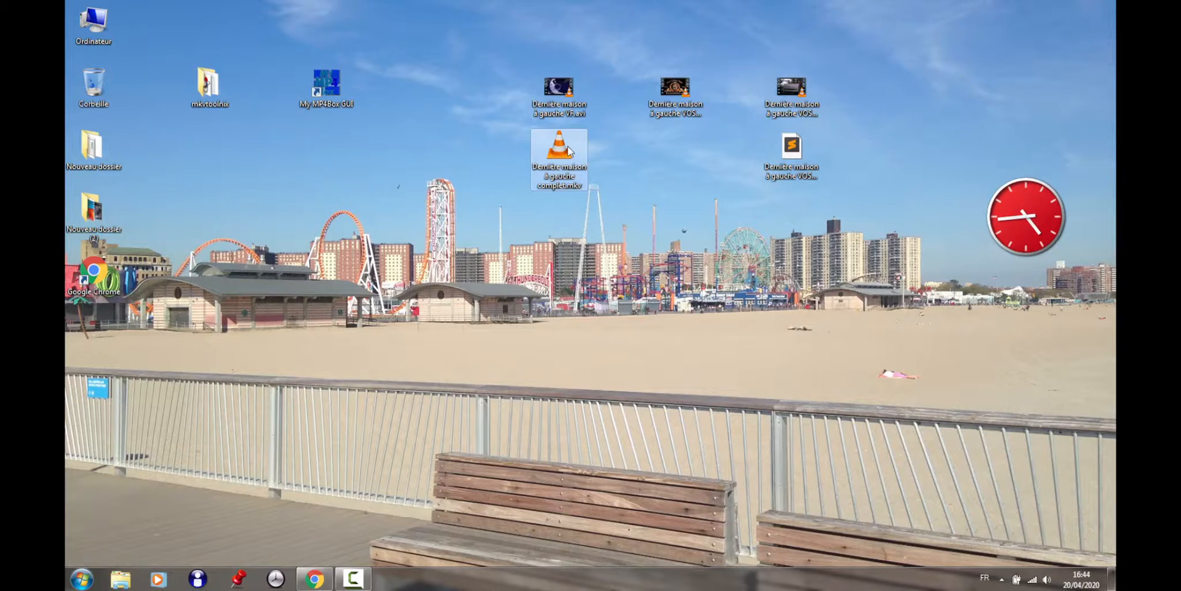
double_click(569, 149)
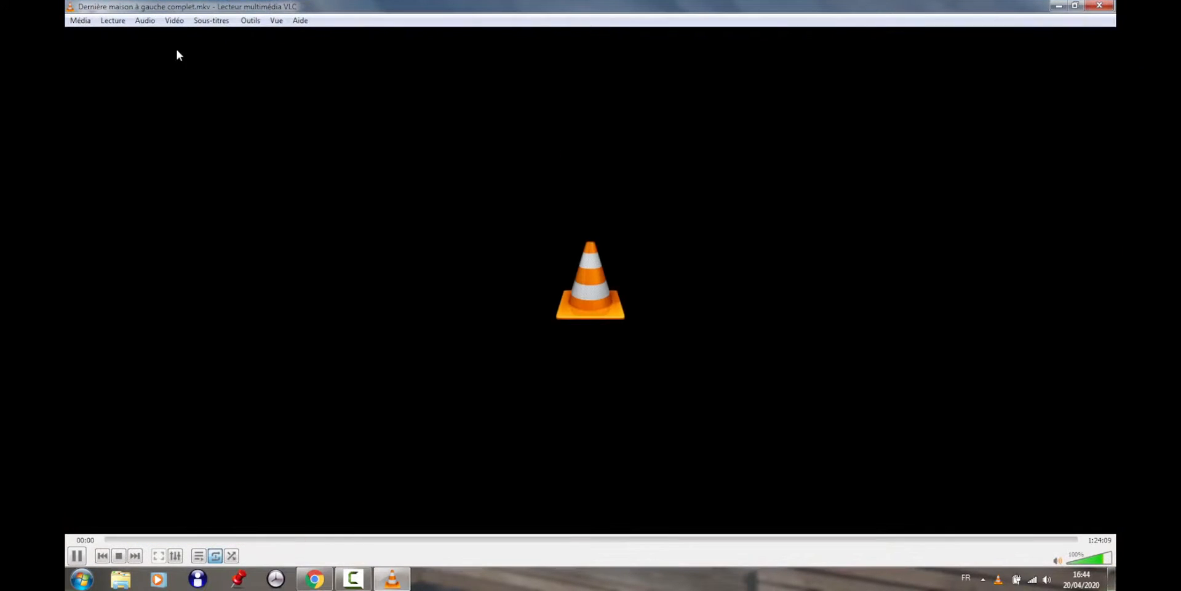
Check the subtitle tracks and the audio tracks available for the multiplexed film.
left_click(208, 24)
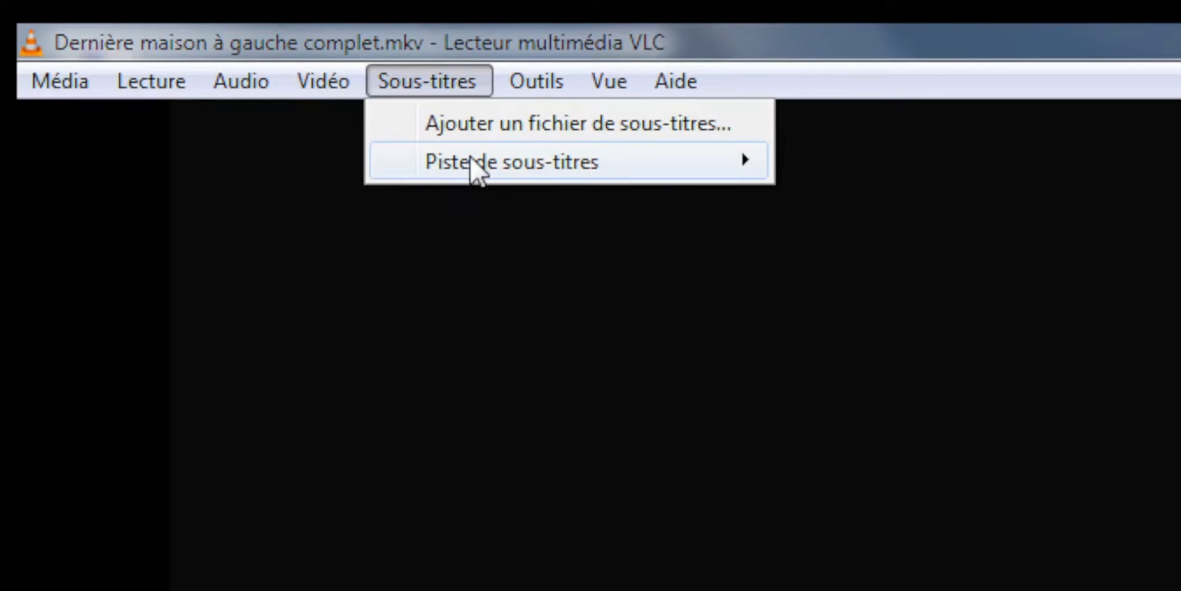
mouse_move(758, 162)
left_click(854, 205)
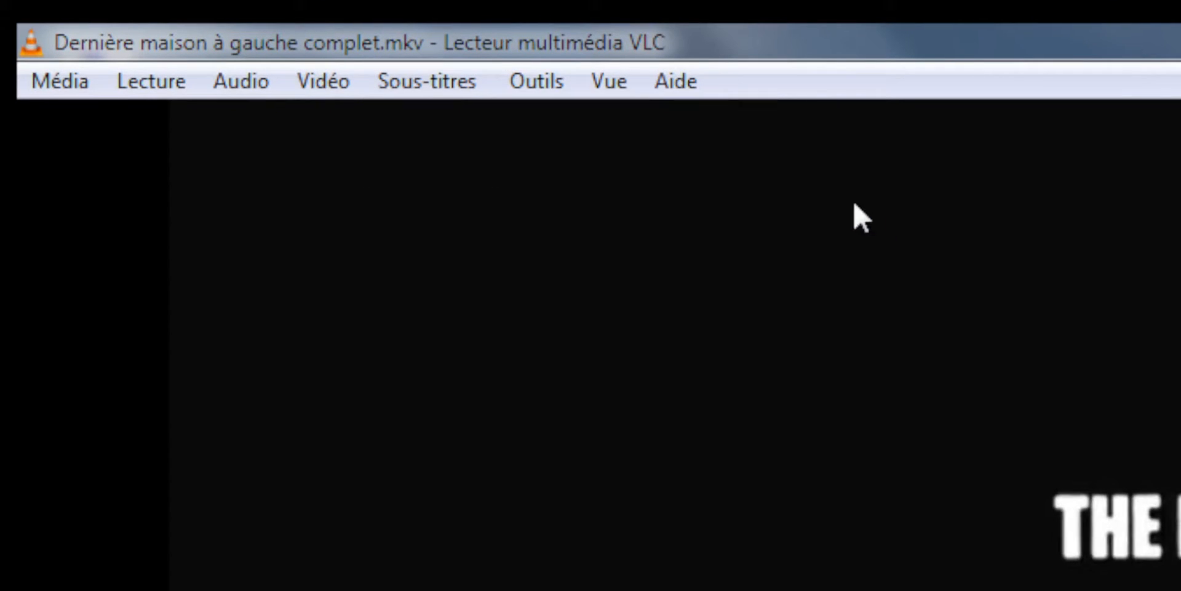
left_click(260, 85)
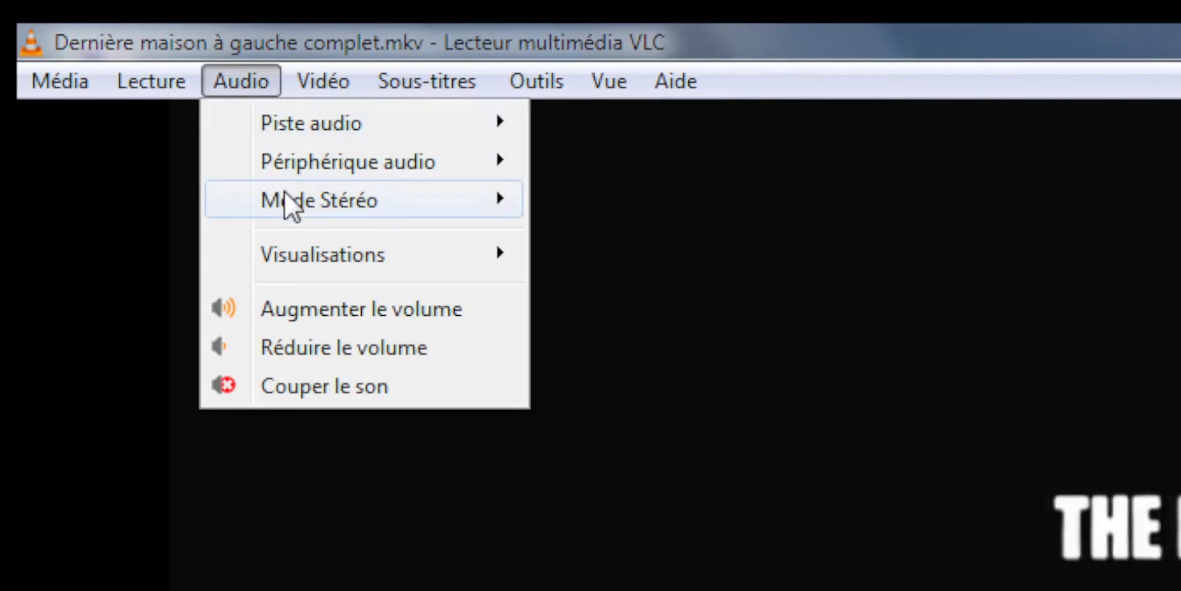
mouse_move(493, 123)
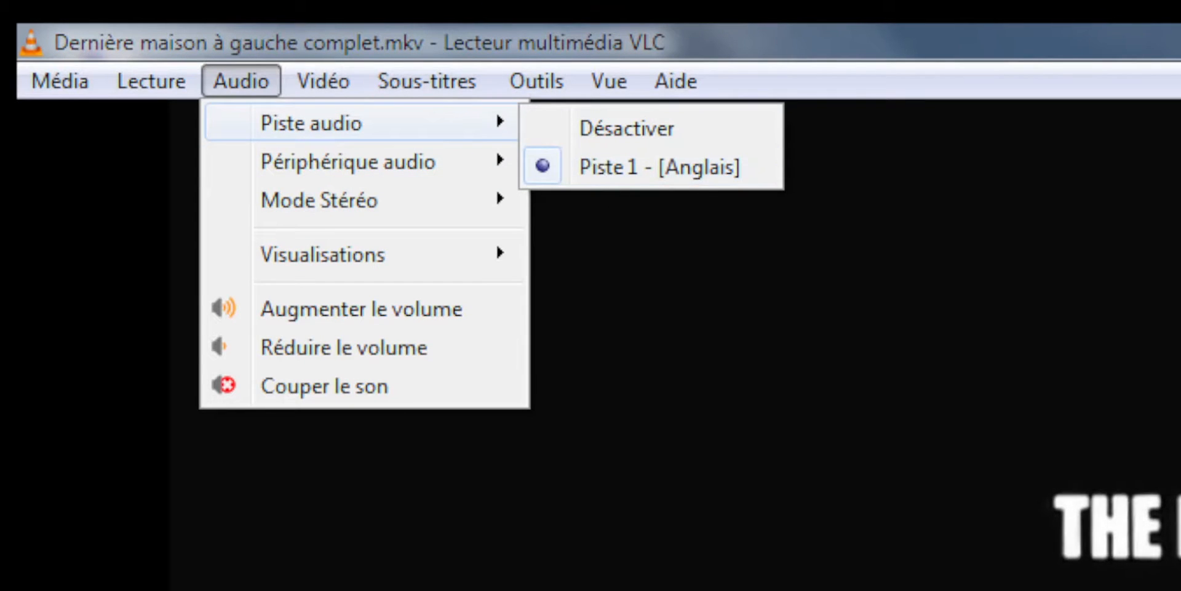
key("Escape")
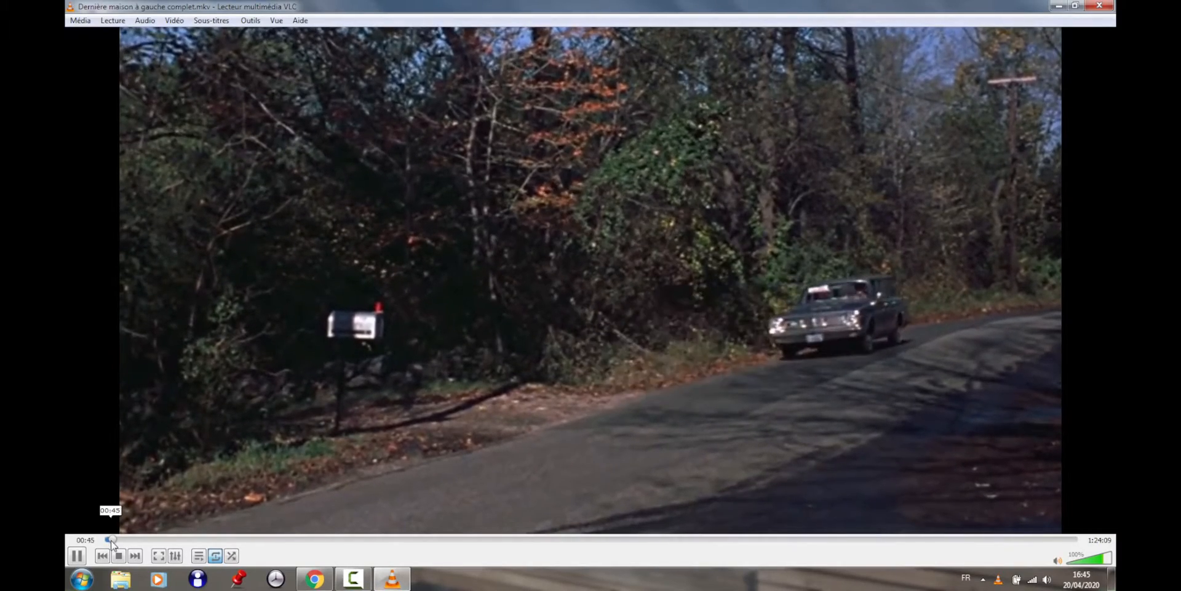
Play the film from about 00:45 to check the first subtitles, and close VLC.
left_click(112, 540)
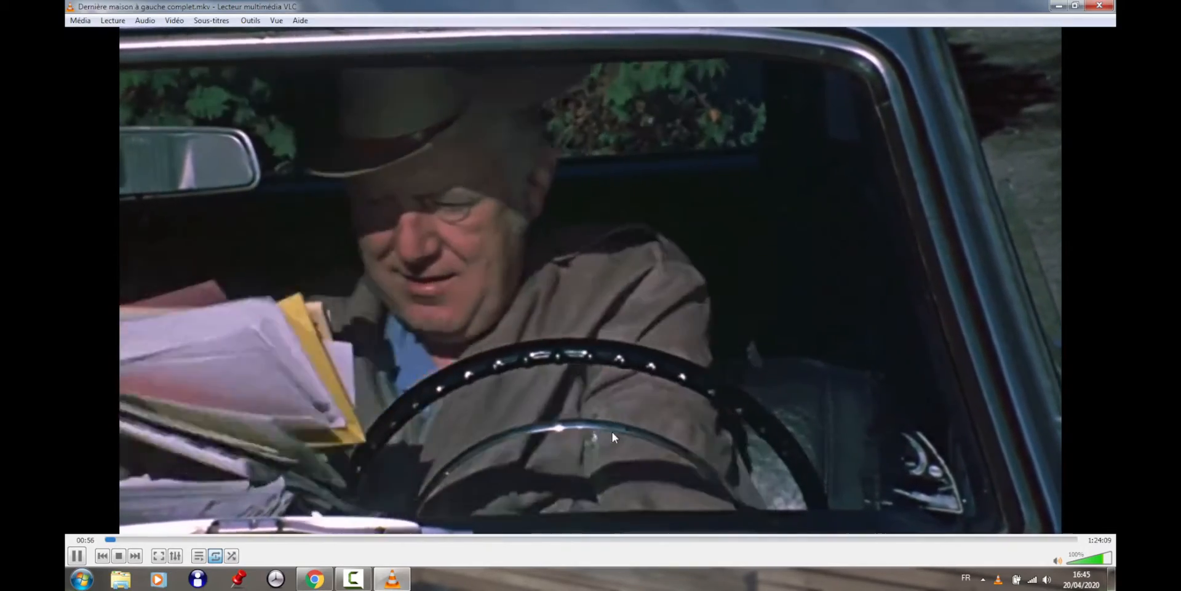
left_click(77, 556)
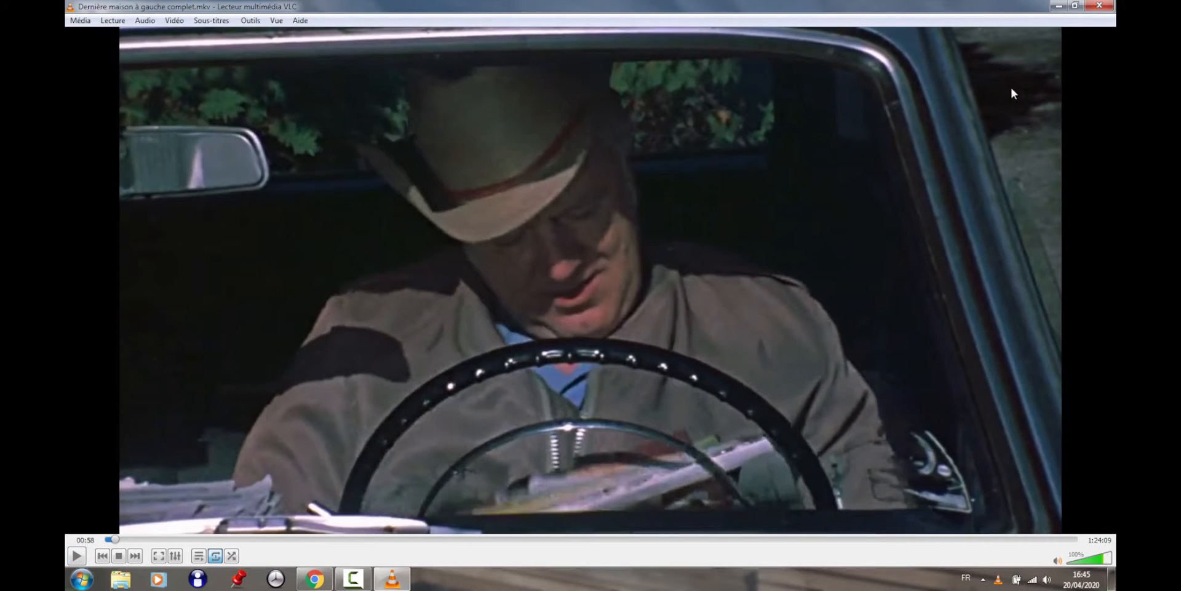
left_click(1098, 7)
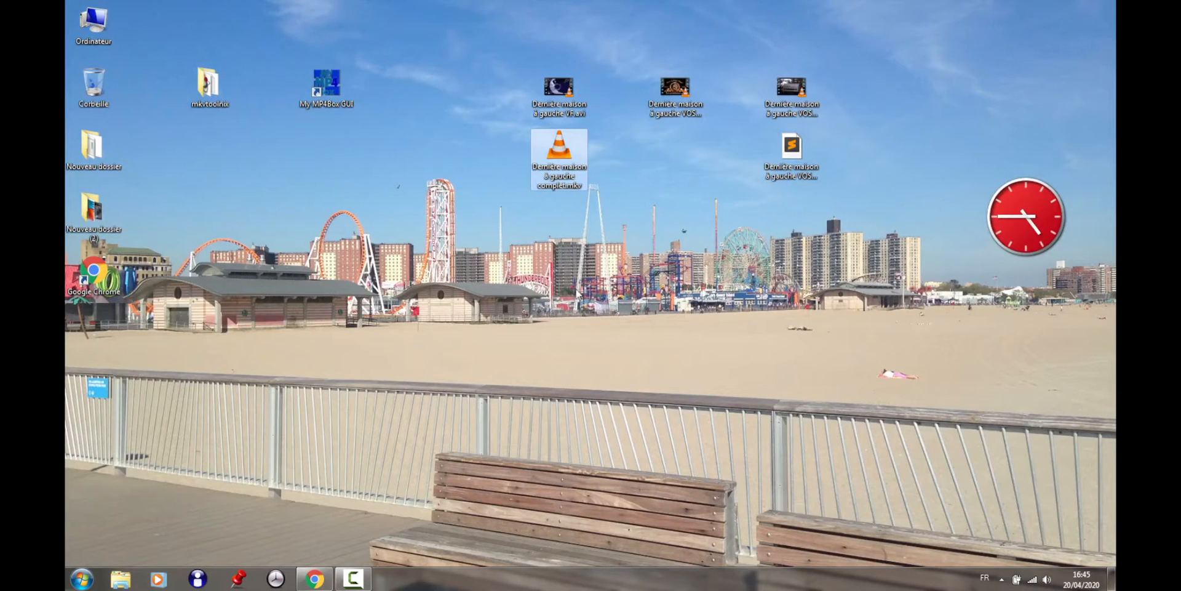